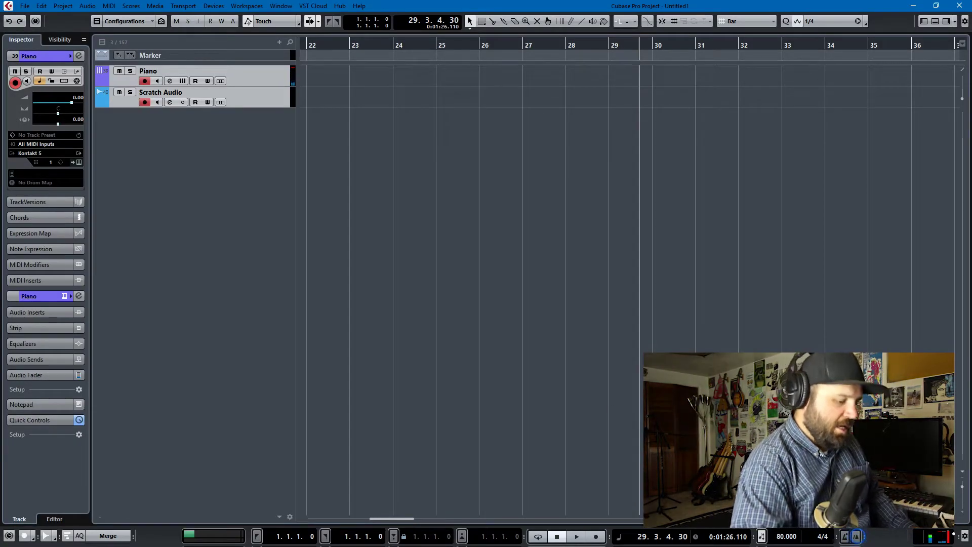
Record a take on Piano and Scratch Audio, play it back, then delete the recorded parts
{"action": "key", "text": "KP_Multiply"}
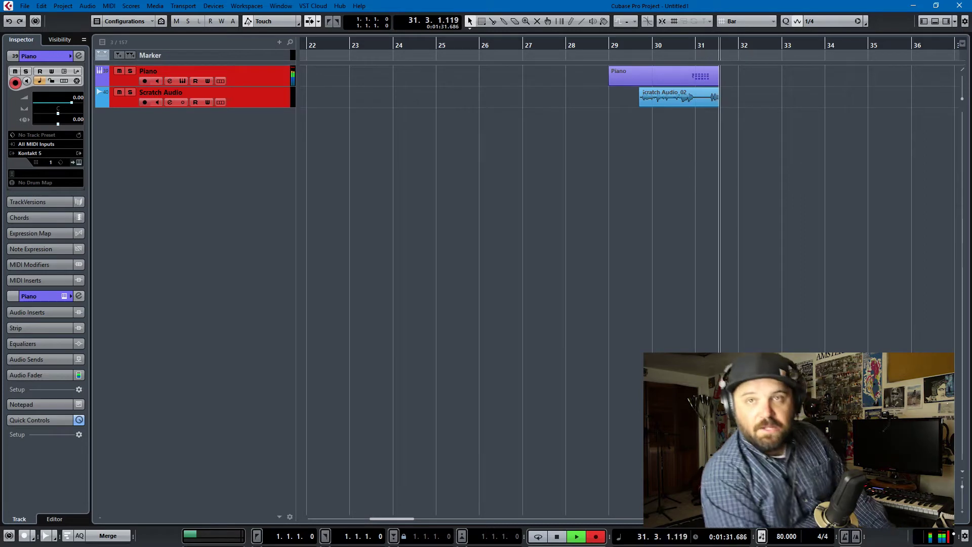
{"action": "key", "text": "space"}
{"action": "key", "text": "KP_Subtract"}
{"action": "key", "text": "space"}
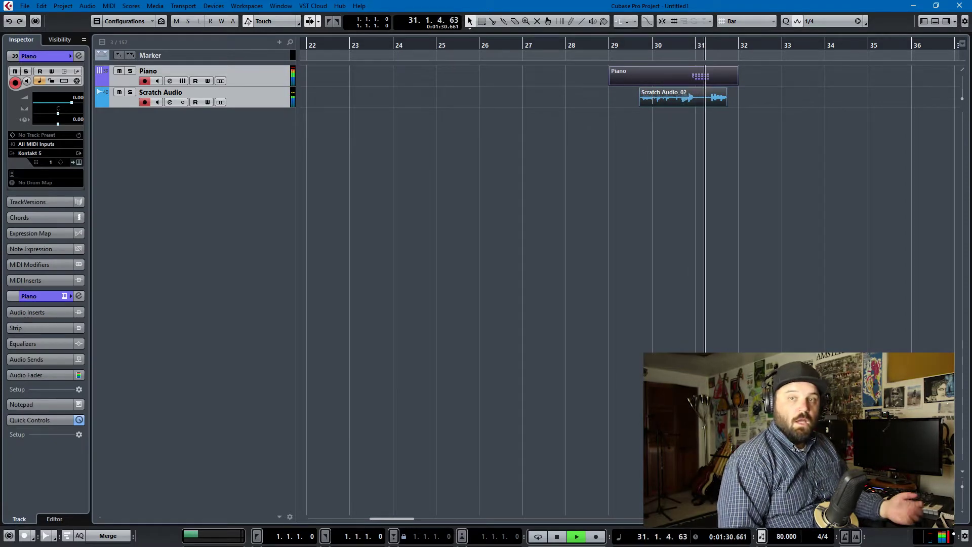
{"action": "key", "text": "space"}
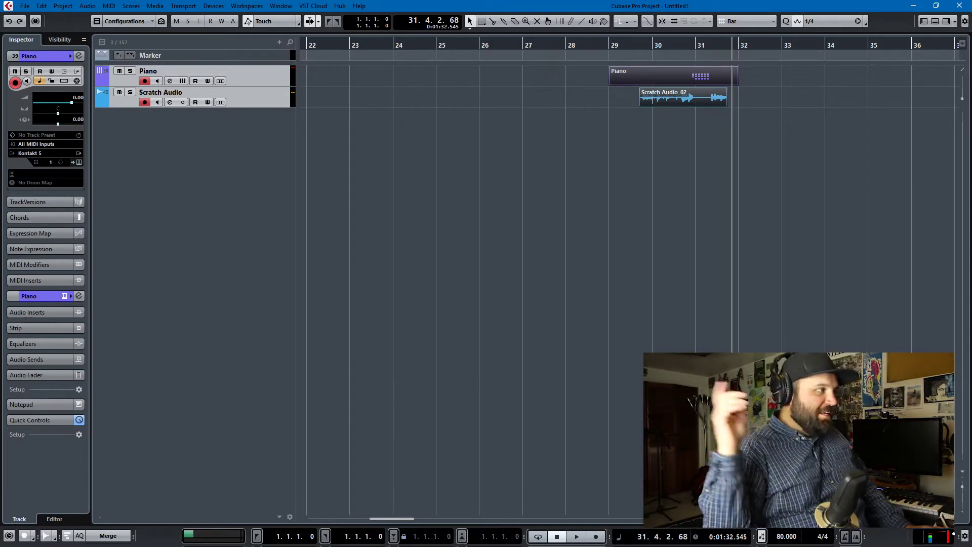
{"action": "scroll", "coordinate": [633, 367], "scroll_direction": "right", "scroll_amount": 2}
{"action": "left_click_drag", "start_coordinate": [810, 292], "coordinate": [545, 74]}
{"action": "key", "text": "Delete"}
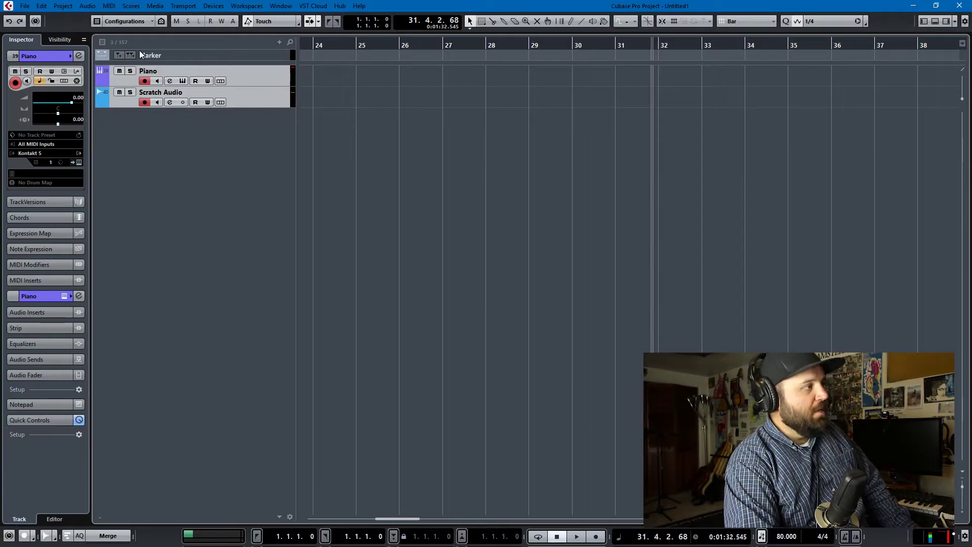
In Visibility, hide Piano and Scratch Audio, show MAINBUSSES and expand that folder
{"action": "left_click", "coordinate": [63, 40]}
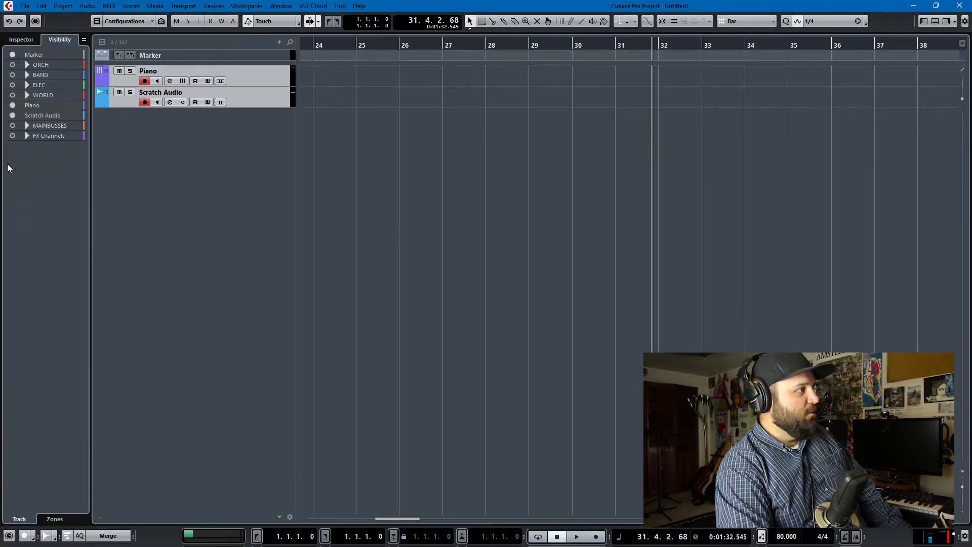
{"action": "left_click", "coordinate": [12, 116]}
{"action": "left_click", "coordinate": [66, 212]}
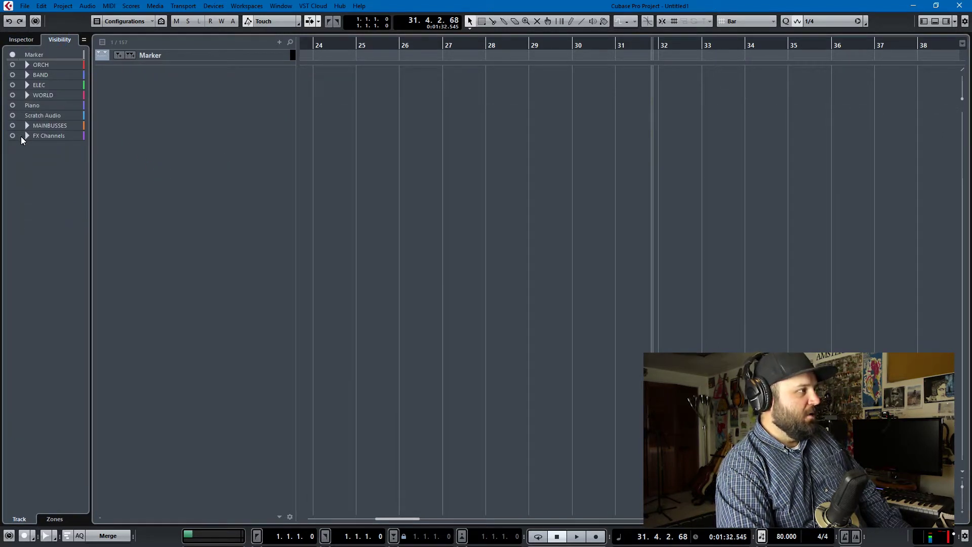
{"action": "left_click", "coordinate": [12, 125]}
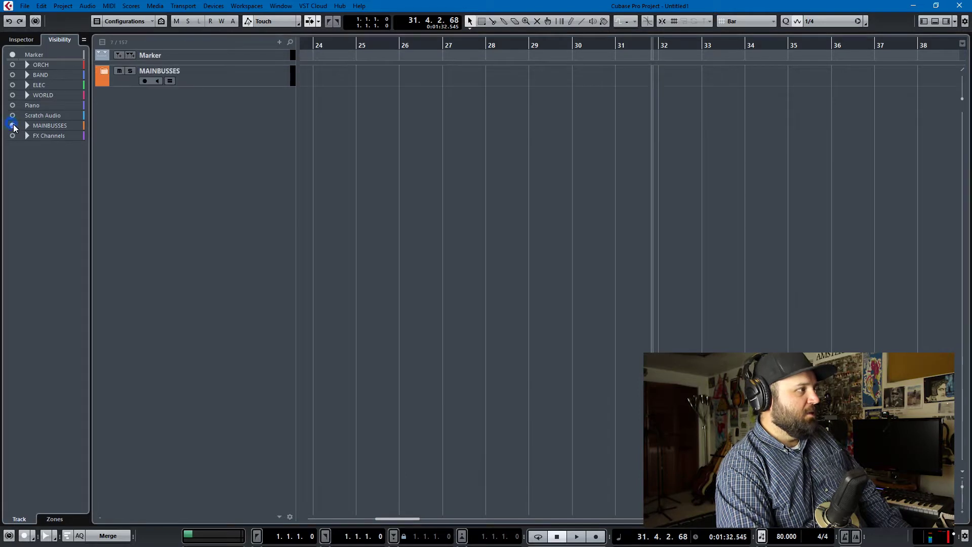
{"action": "left_click", "coordinate": [103, 71]}
Select the ORCH, BAND, ELEC, WORLD and MIXBUS busses in turn, then open MixConsole with F3
{"action": "left_click", "coordinate": [268, 104]}
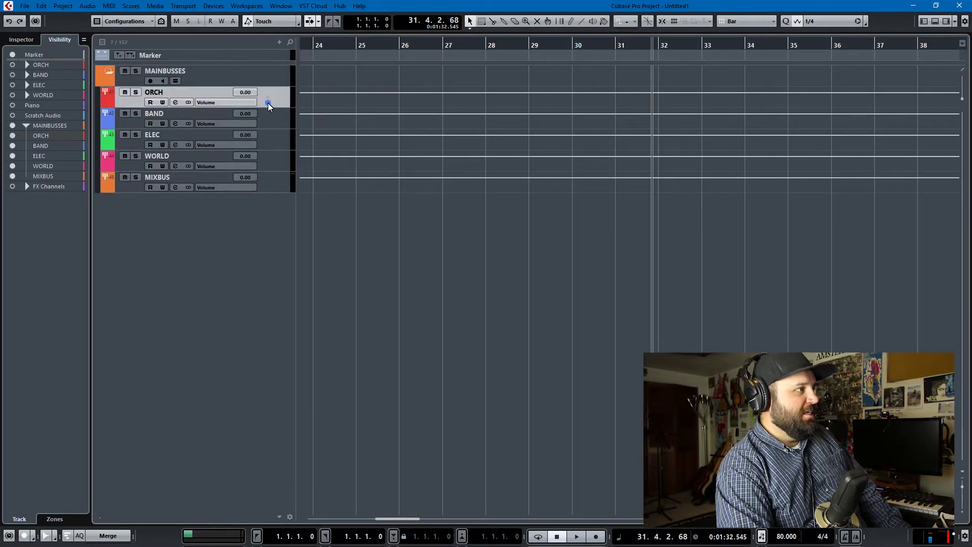
{"action": "left_click", "coordinate": [276, 160], "text": "shift"}
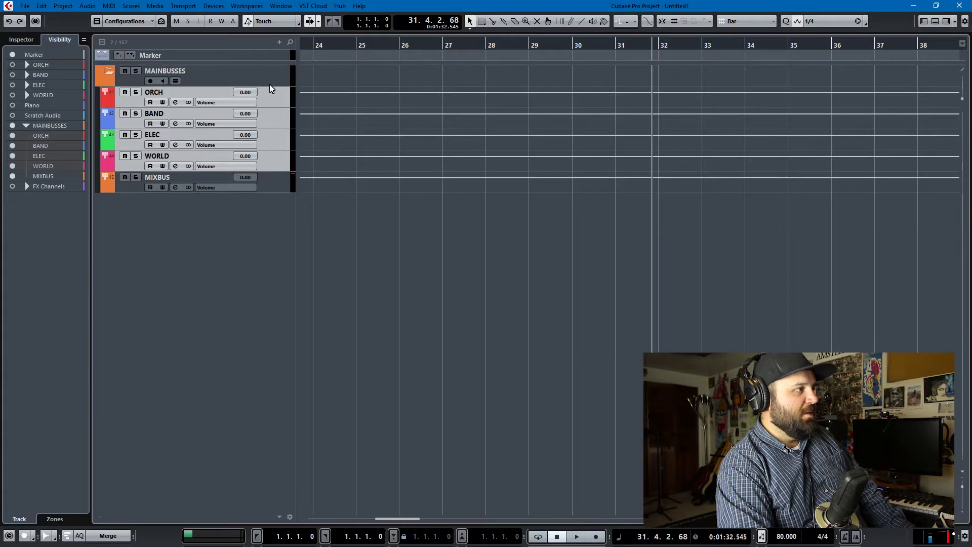
{"action": "left_click", "coordinate": [272, 103]}
{"action": "left_click", "coordinate": [272, 122]}
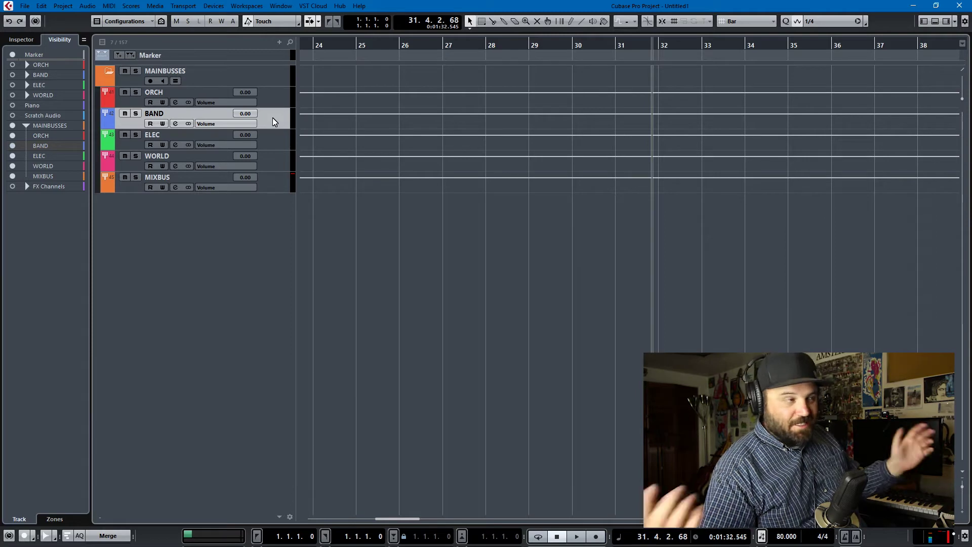
{"action": "left_click", "coordinate": [269, 145]}
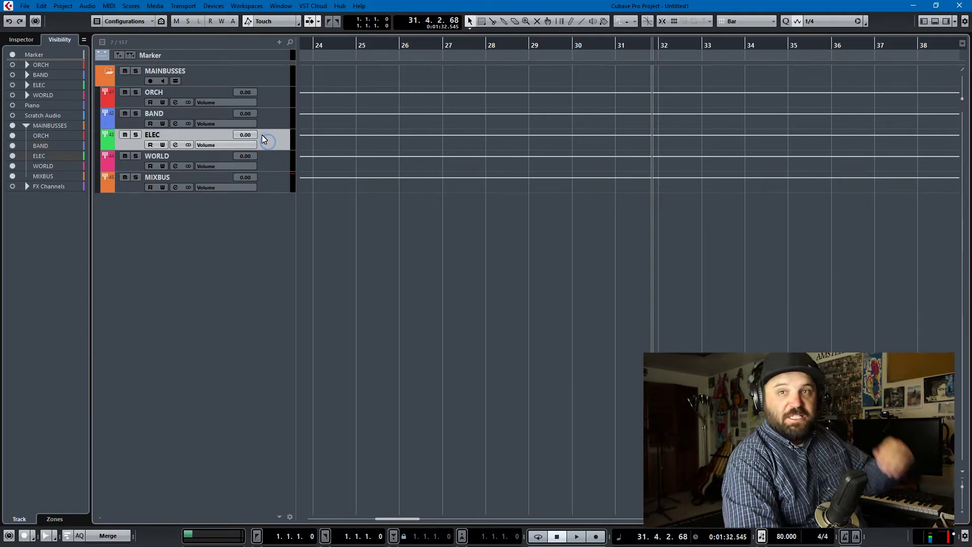
{"action": "left_click", "coordinate": [267, 164]}
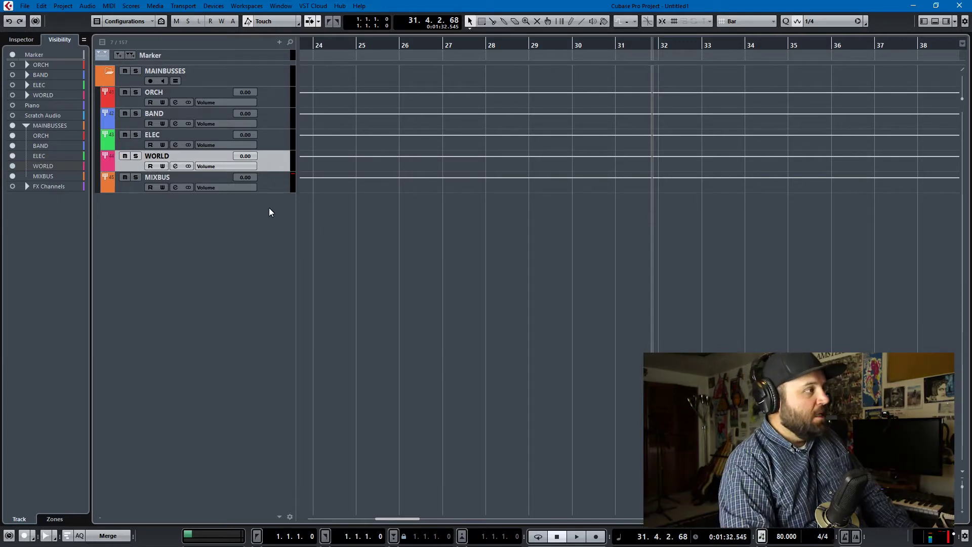
{"action": "left_click", "coordinate": [282, 190]}
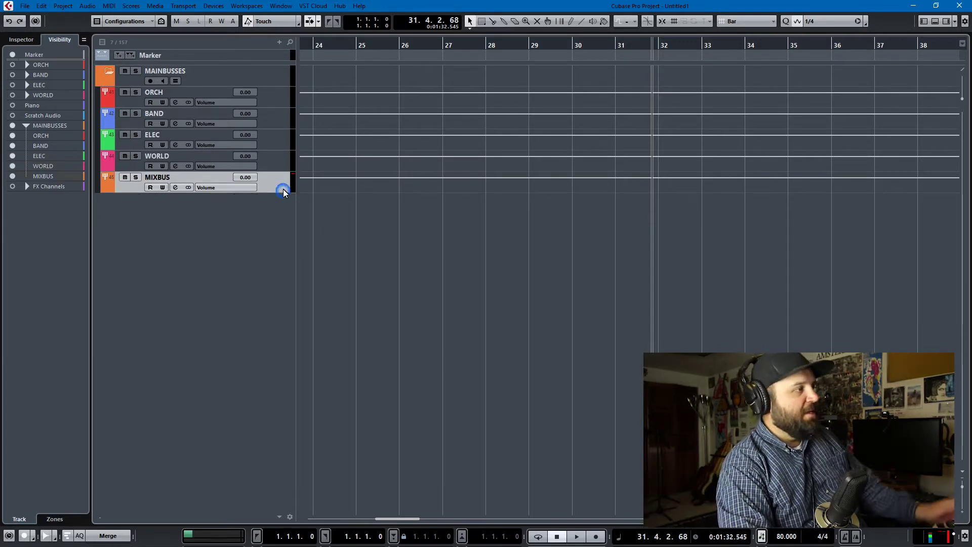
{"action": "key", "text": "F3"}
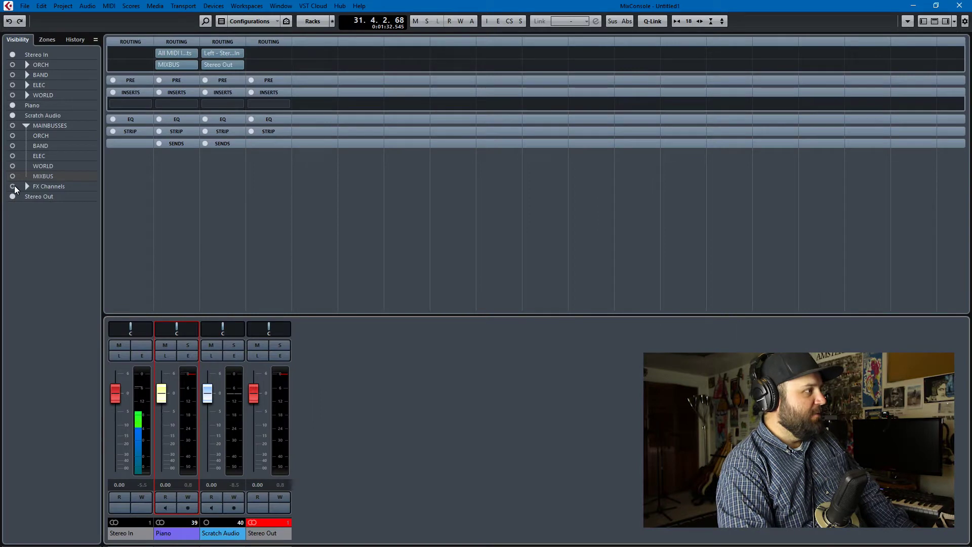
Hide Scratch Audio and Piano in the mixer, show MAINBUSSES, and select the ORCH channel
{"action": "left_click", "coordinate": [12, 115]}
{"action": "left_click", "coordinate": [12, 105]}
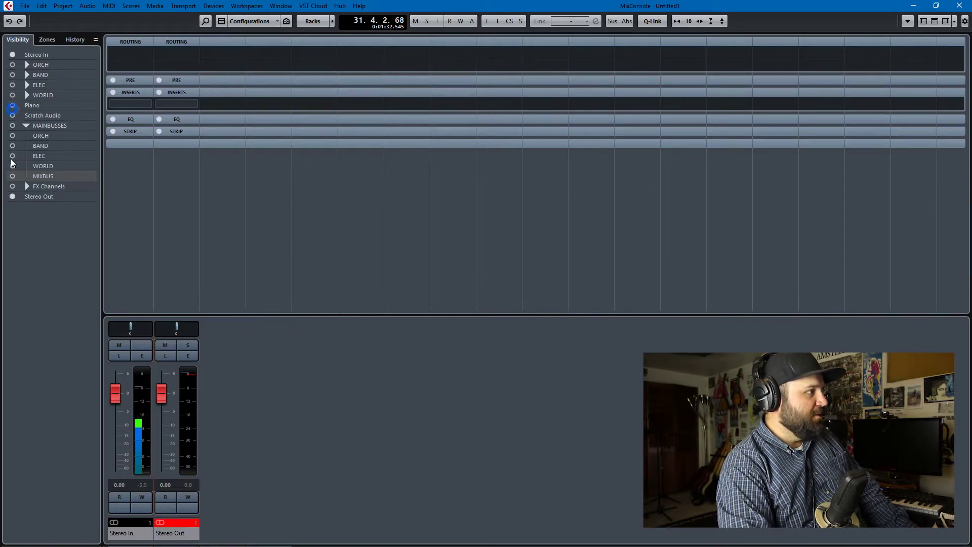
{"action": "left_click", "coordinate": [12, 125]}
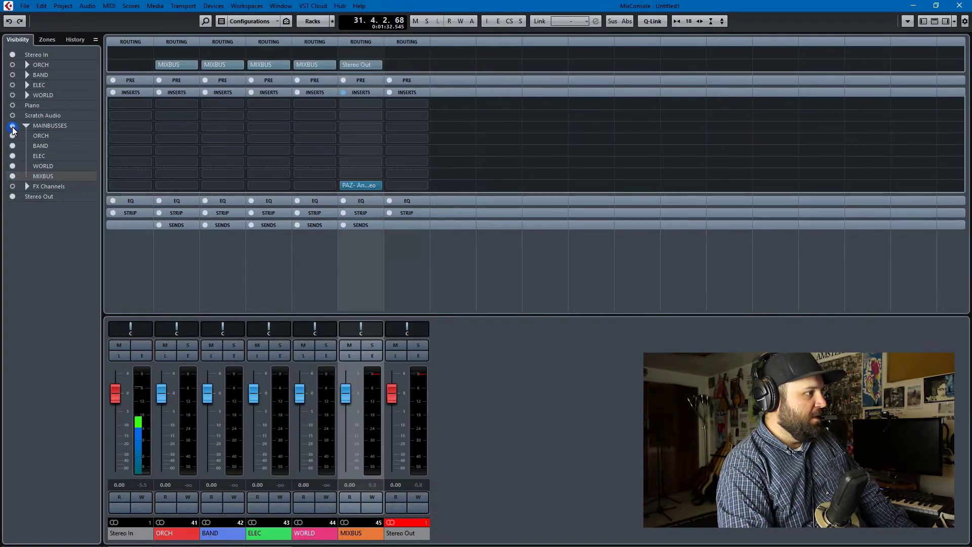
{"action": "left_click", "coordinate": [188, 278]}
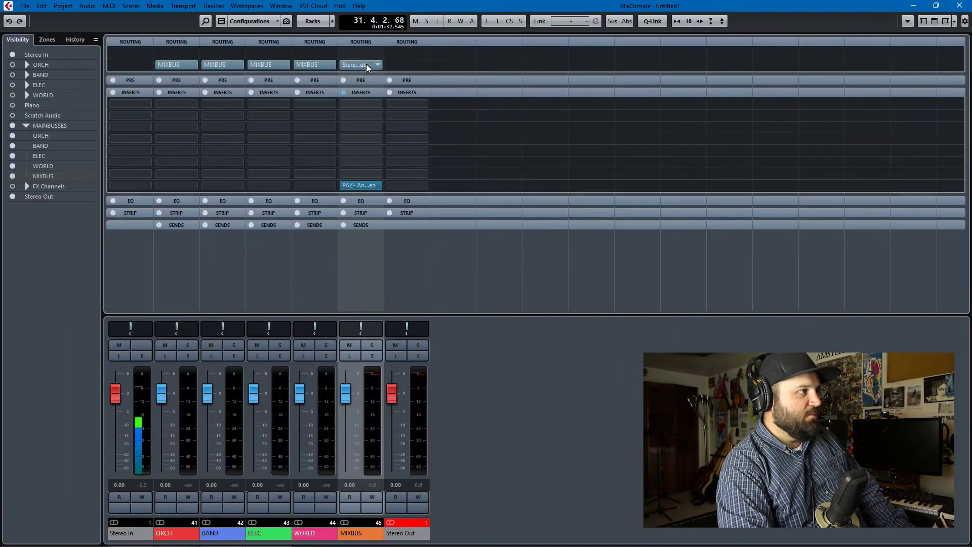
{"action": "left_click", "coordinate": [164, 269]}
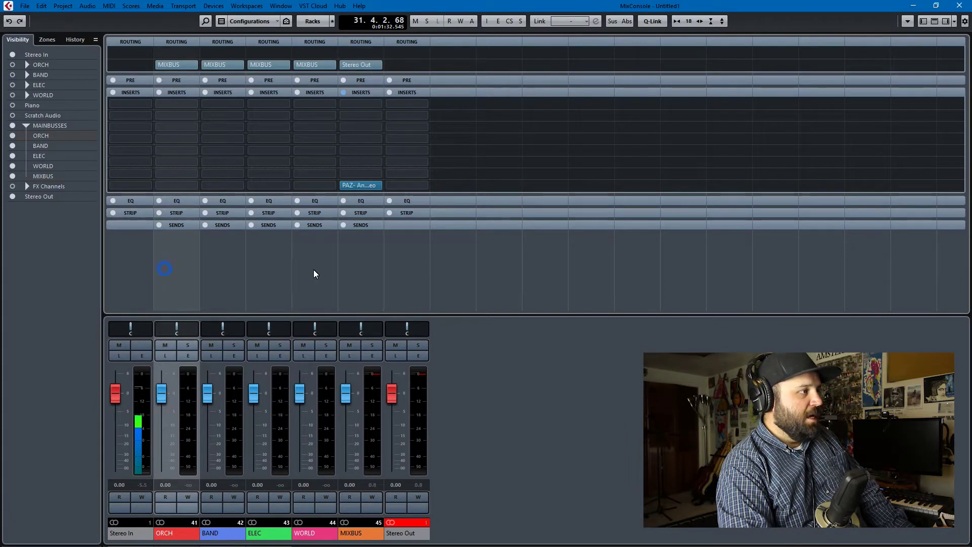
{"action": "left_click", "coordinate": [314, 272], "text": "shift"}
{"action": "left_click", "coordinate": [193, 283]}
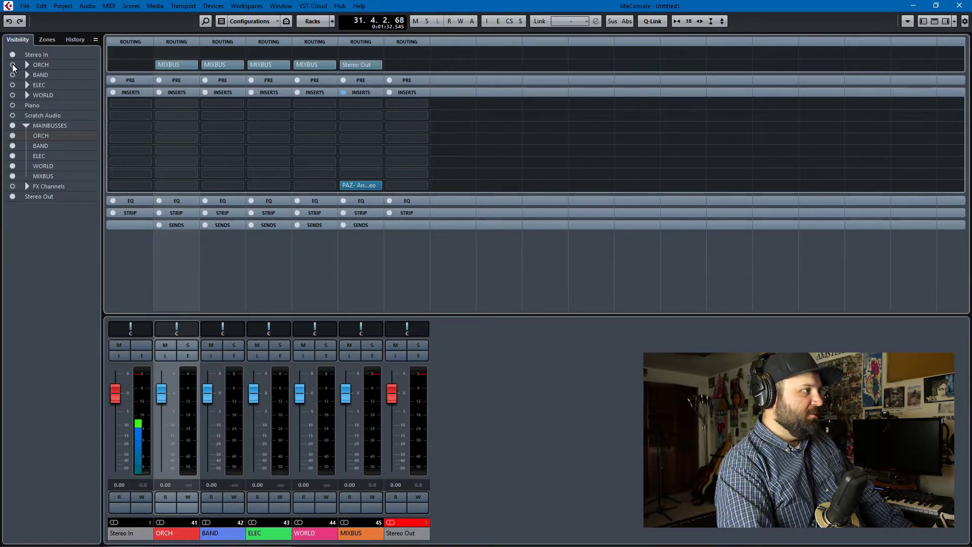
Hide the MIXBUS, WORLD and ELEC channels from the mixer and close it
{"action": "left_click", "coordinate": [13, 176]}
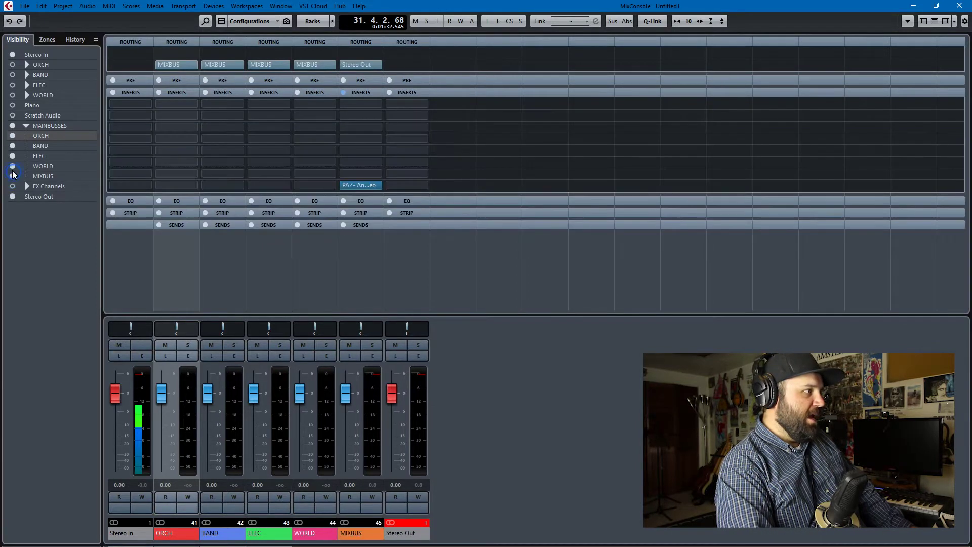
{"action": "left_click", "coordinate": [13, 166]}
{"action": "left_click", "coordinate": [13, 155]}
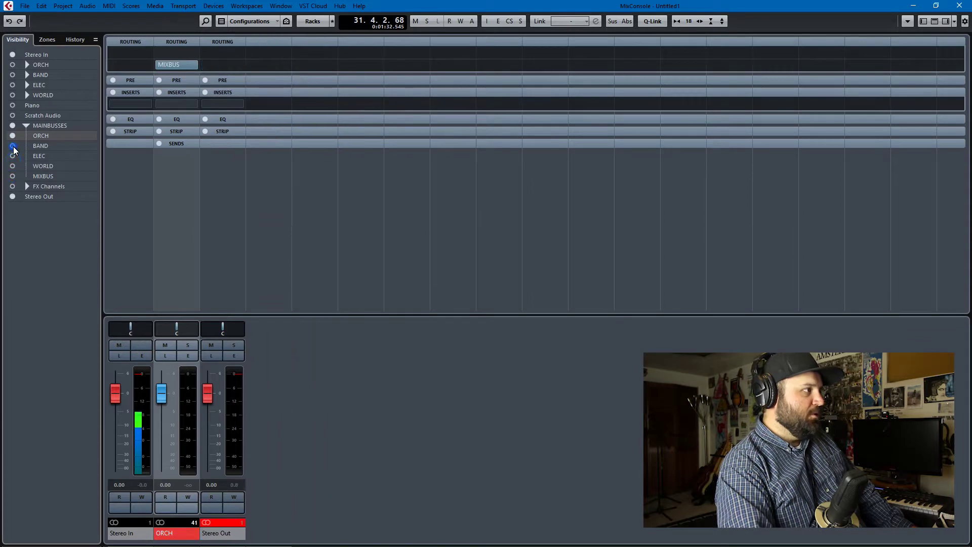
{"action": "key", "text": "F3"}
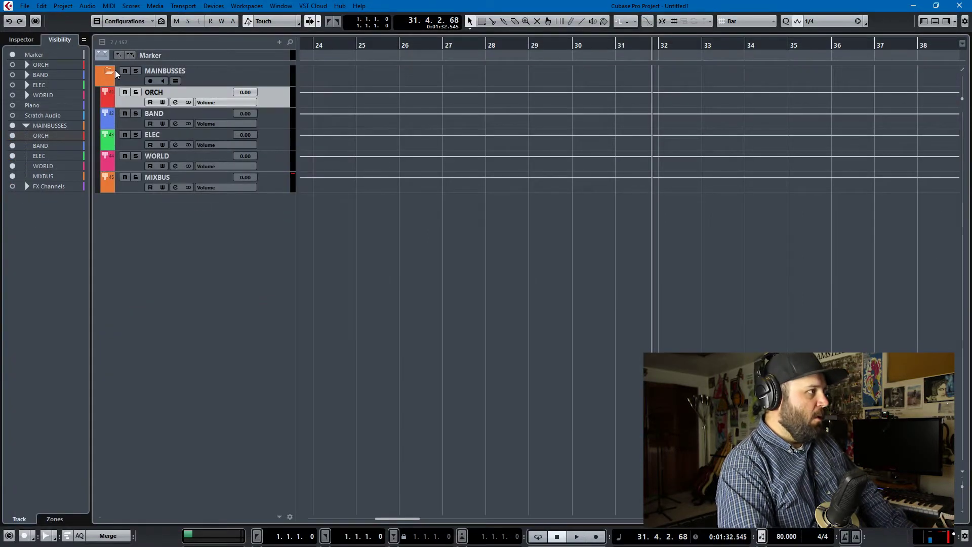
Show the ORCH folder, expand ORCHBUSSES, and select the Strings, Brass, WW, Perc and P&H busses
{"action": "left_click", "coordinate": [110, 75]}
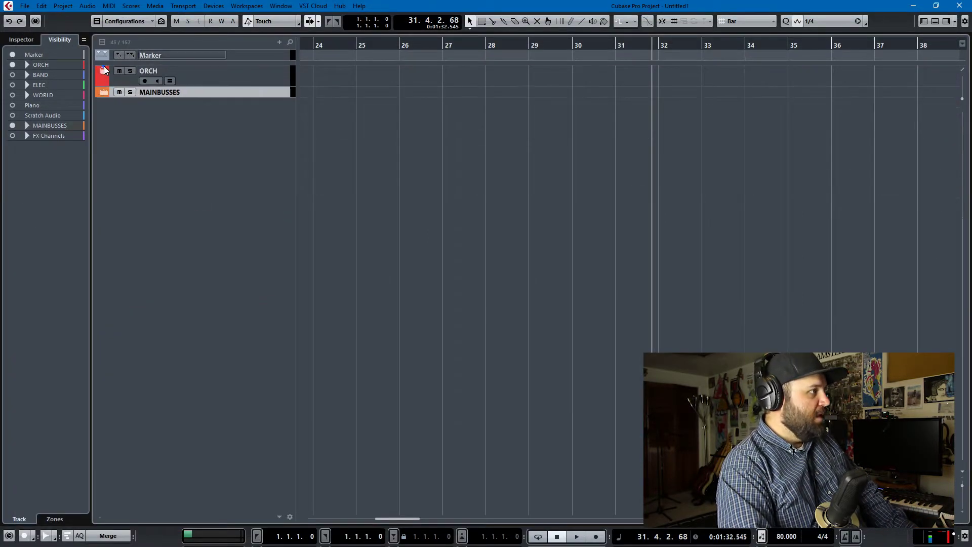
{"action": "left_click", "coordinate": [116, 112]}
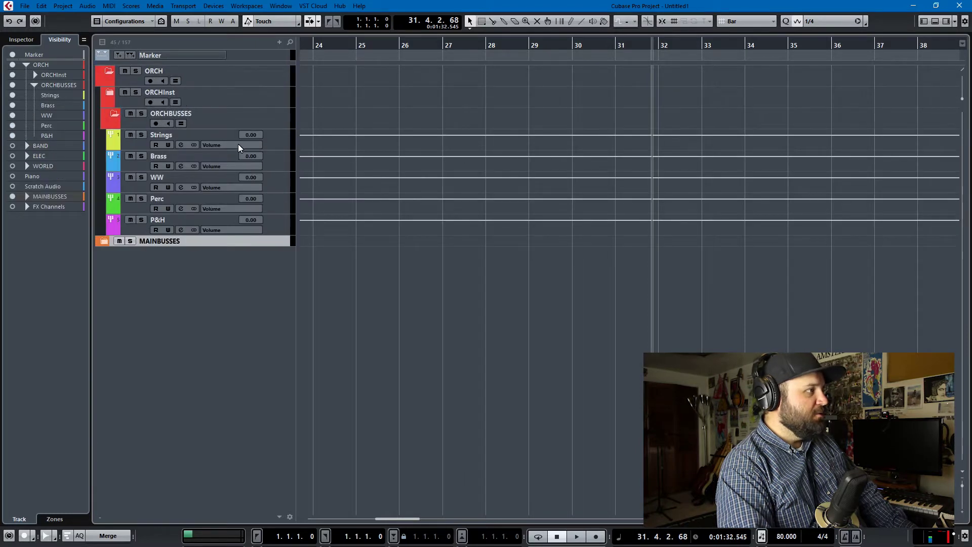
{"action": "left_click", "coordinate": [274, 143]}
{"action": "left_click", "coordinate": [282, 163]}
{"action": "left_click", "coordinate": [284, 179]}
{"action": "left_click", "coordinate": [286, 201]}
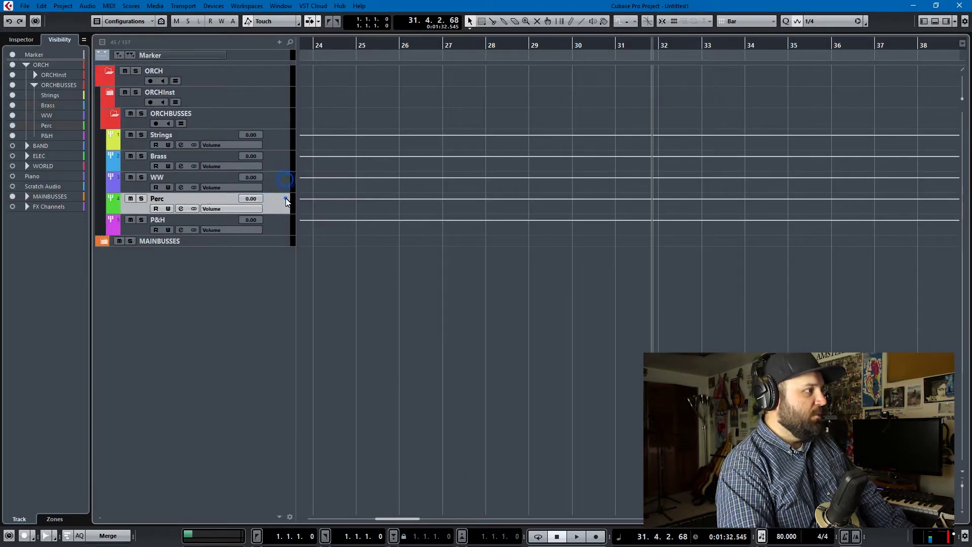
{"action": "left_click", "coordinate": [282, 220]}
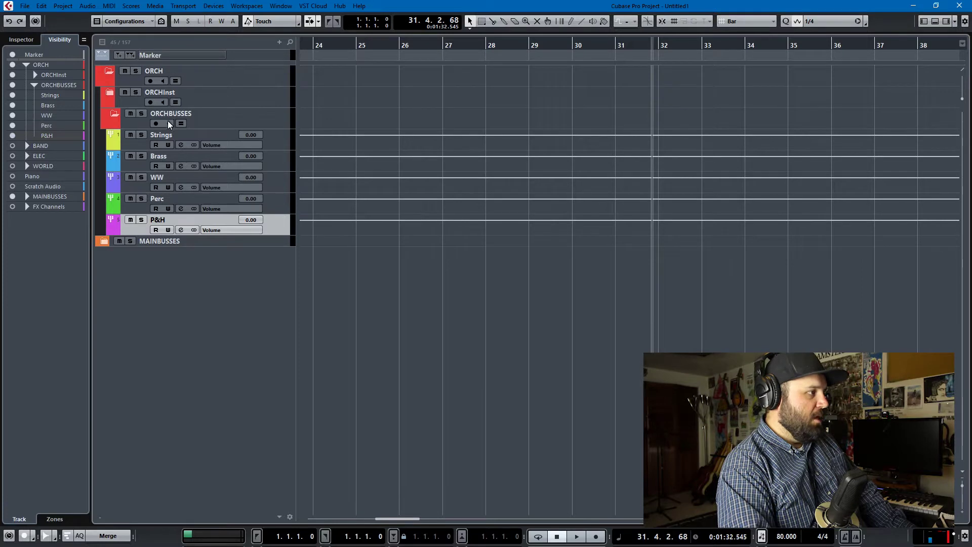
Show the ORCHBUSSES channels in the mixer, select Strings through P&H, then expand ORCHInst
{"action": "key", "text": "F3"}
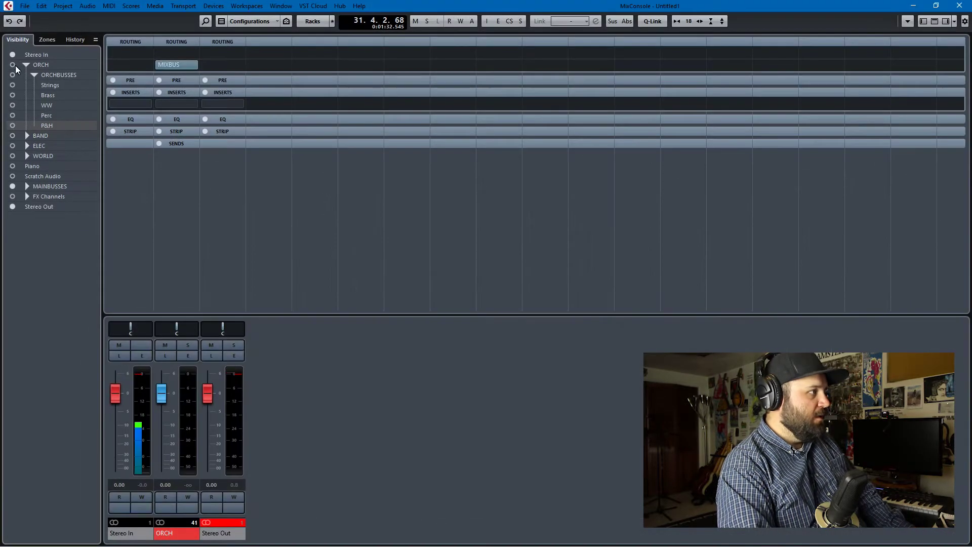
{"action": "left_click", "coordinate": [13, 64]}
{"action": "left_click", "coordinate": [191, 194]}
{"action": "left_click", "coordinate": [349, 214], "text": "shift"}
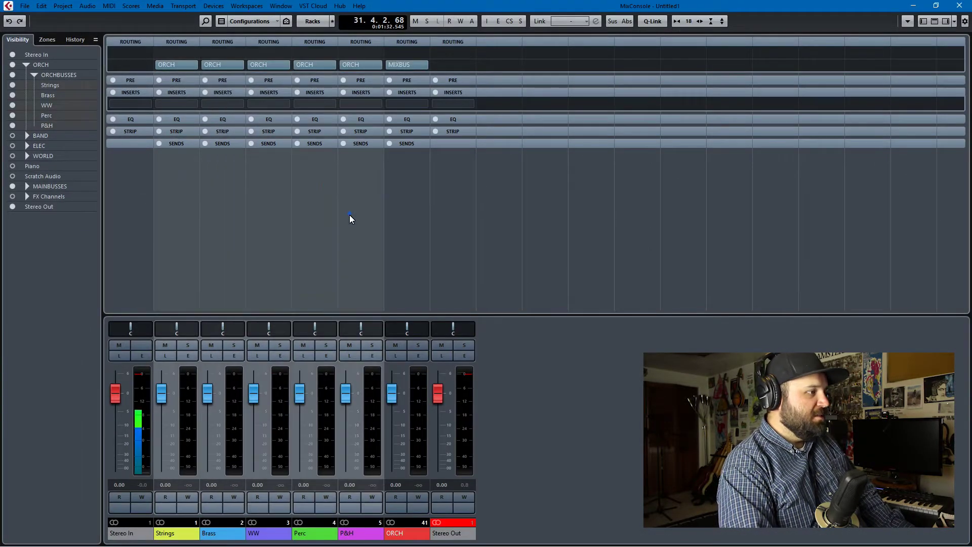
{"action": "key", "text": "F3"}
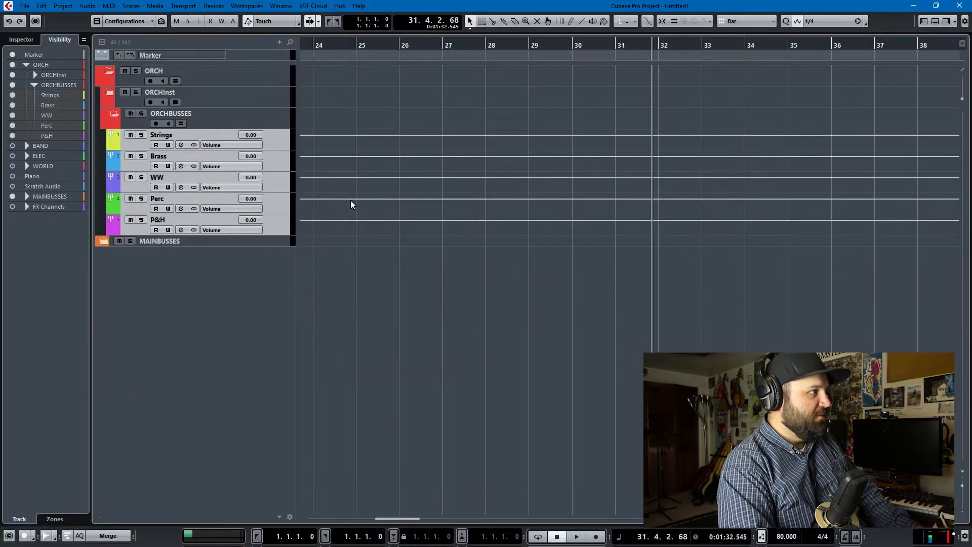
{"action": "left_click", "coordinate": [107, 93]}
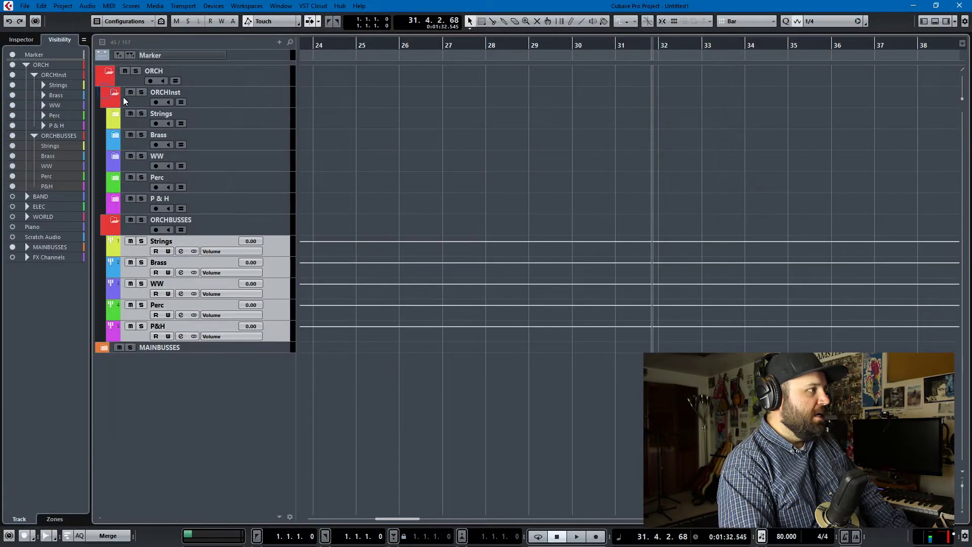
Expand the Strings folder and enable the 2nd Vln Spic, Vla and Solo Vln tracks
{"action": "left_click", "coordinate": [119, 115]}
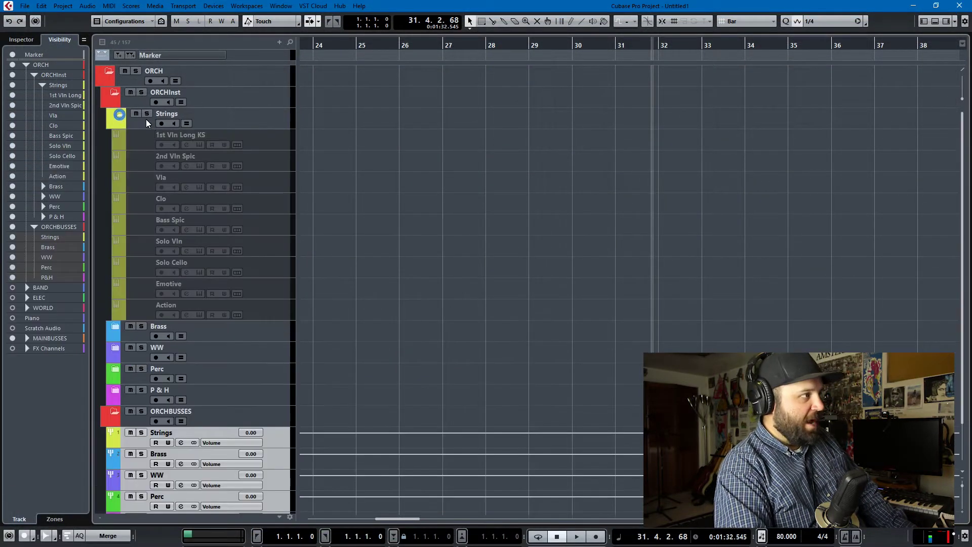
{"action": "left_click", "coordinate": [264, 144]}
{"action": "left_click", "coordinate": [275, 163]}
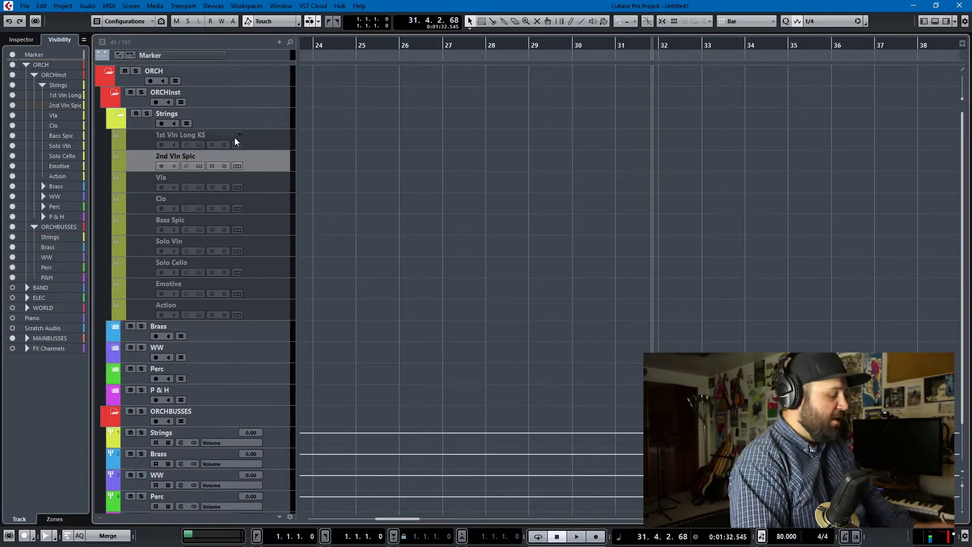
{"action": "left_click", "coordinate": [279, 167]}
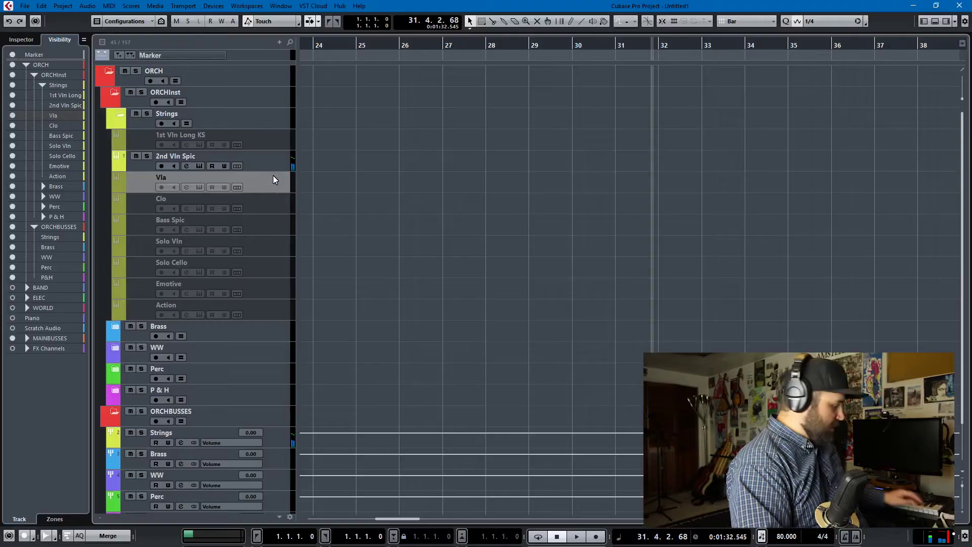
{"action": "left_click", "coordinate": [280, 176]}
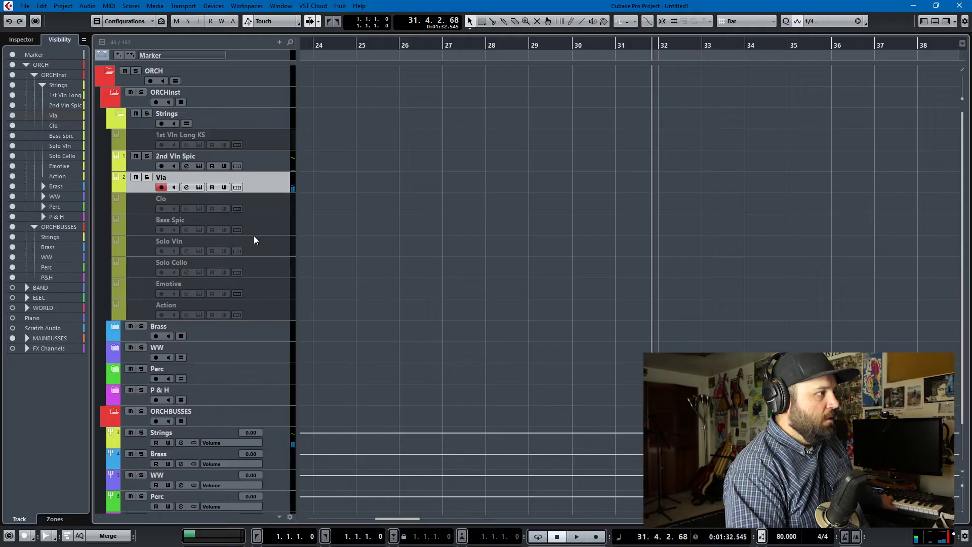
{"action": "left_click", "coordinate": [253, 243]}
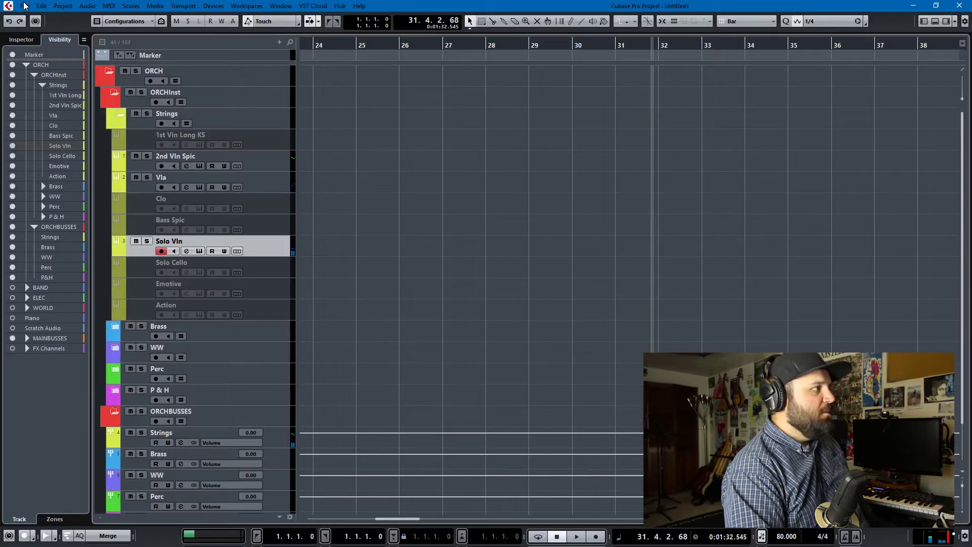
Check the Disable/Enable Track key command, then disable the selected string tracks with Alt+D
{"action": "left_click", "coordinate": [24, 6]}
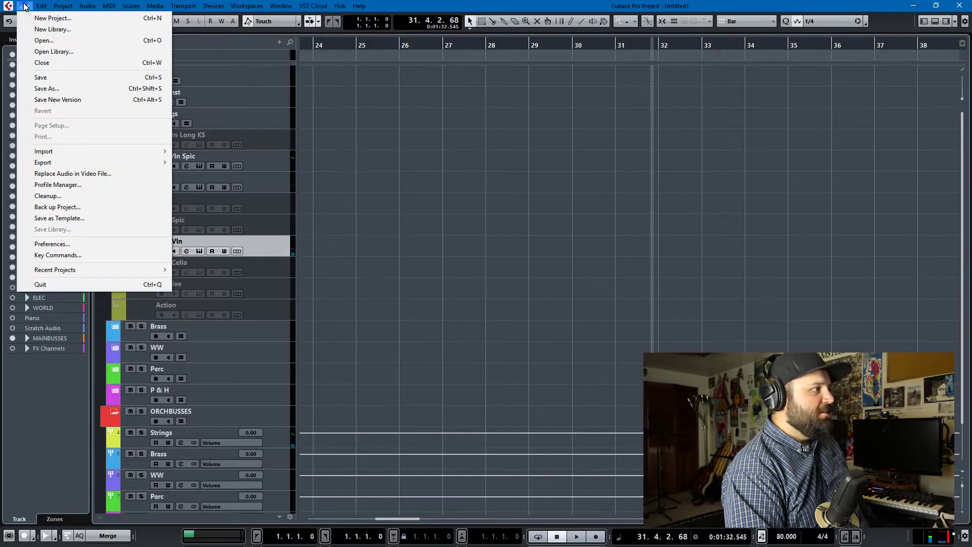
{"action": "left_click", "coordinate": [88, 255]}
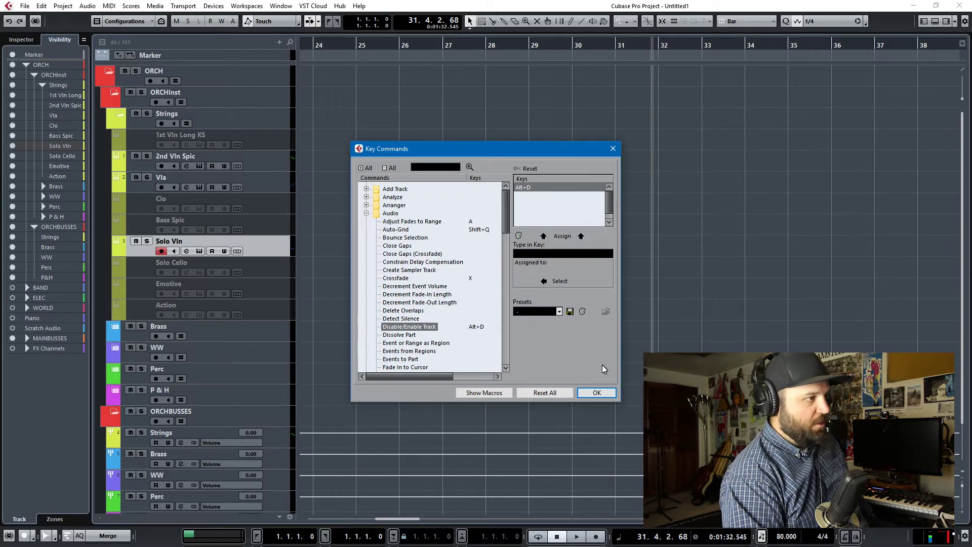
{"action": "left_click", "coordinate": [595, 393]}
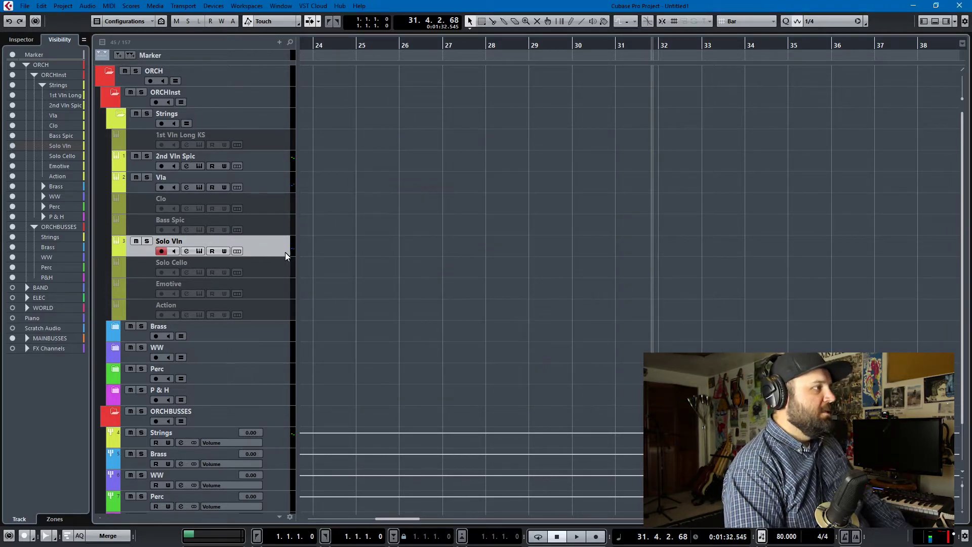
{"action": "left_click", "coordinate": [271, 180], "text": "ctrl"}
{"action": "left_click", "coordinate": [273, 160], "text": "ctrl"}
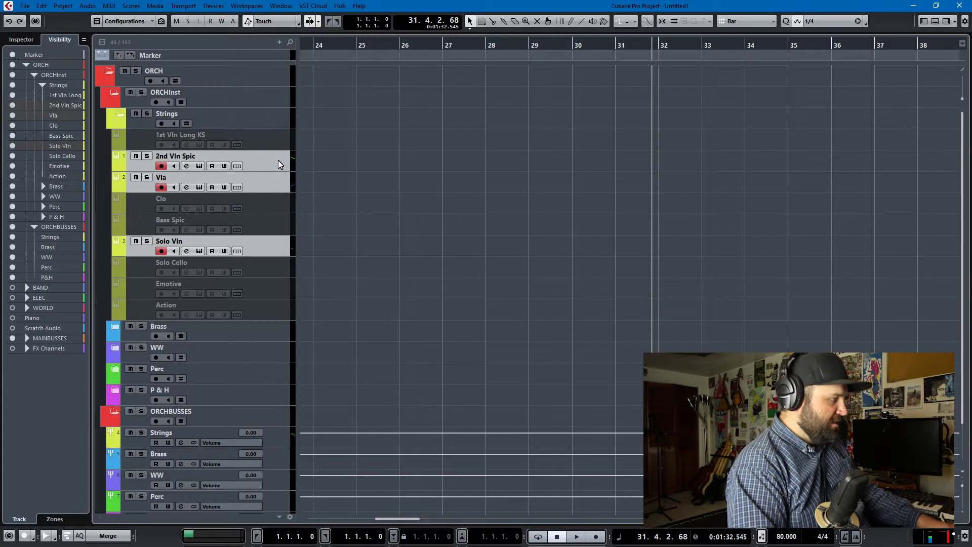
{"action": "key", "text": "alt+d"}
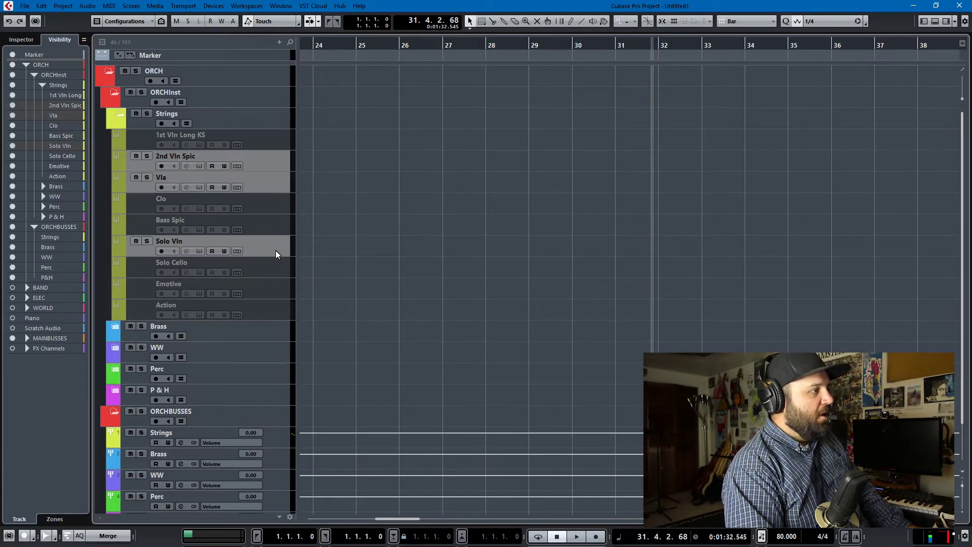
Collapse Strings, expand Brass, and enable the French Horns and Low Brass tracks
{"action": "left_click", "coordinate": [120, 112]}
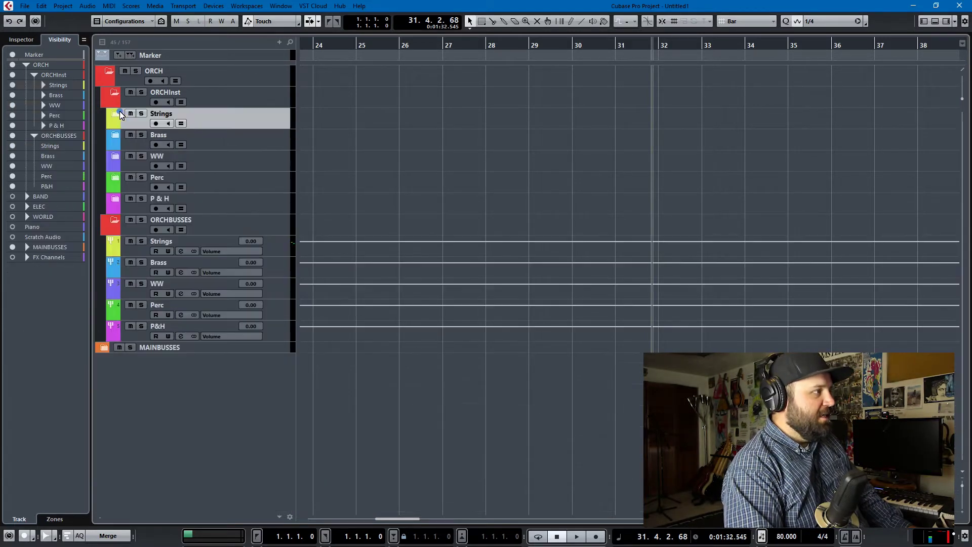
{"action": "left_click", "coordinate": [114, 141]}
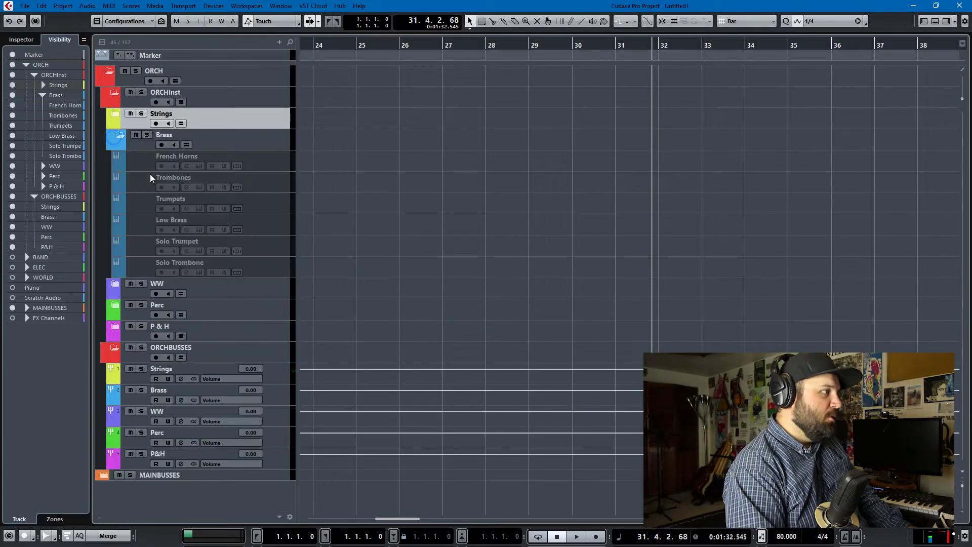
{"action": "left_click", "coordinate": [253, 168]}
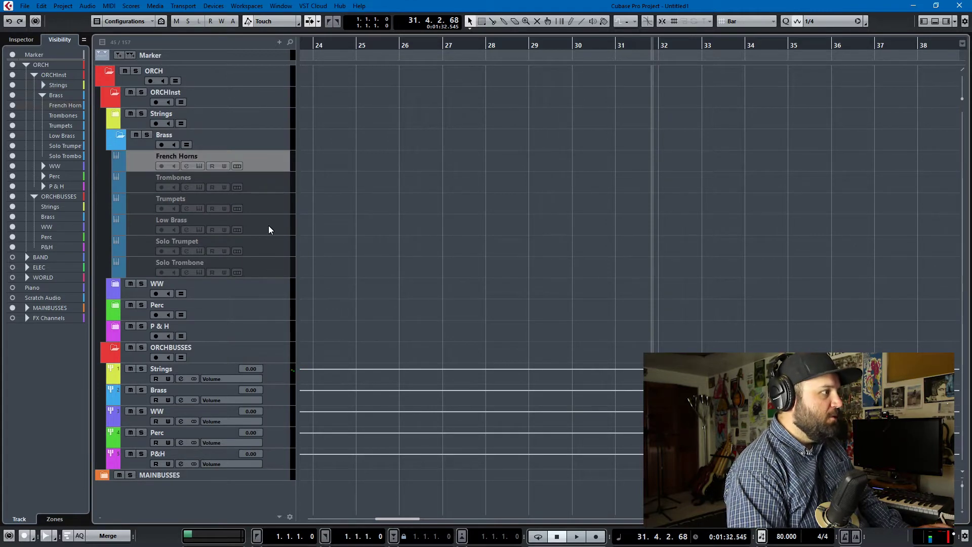
{"action": "left_click", "coordinate": [269, 229]}
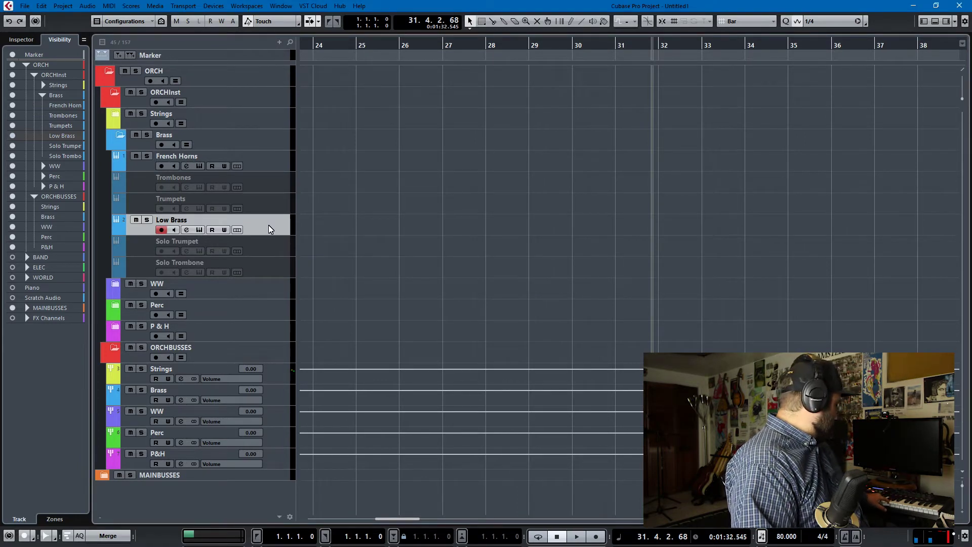
{"action": "left_click", "coordinate": [266, 165]}
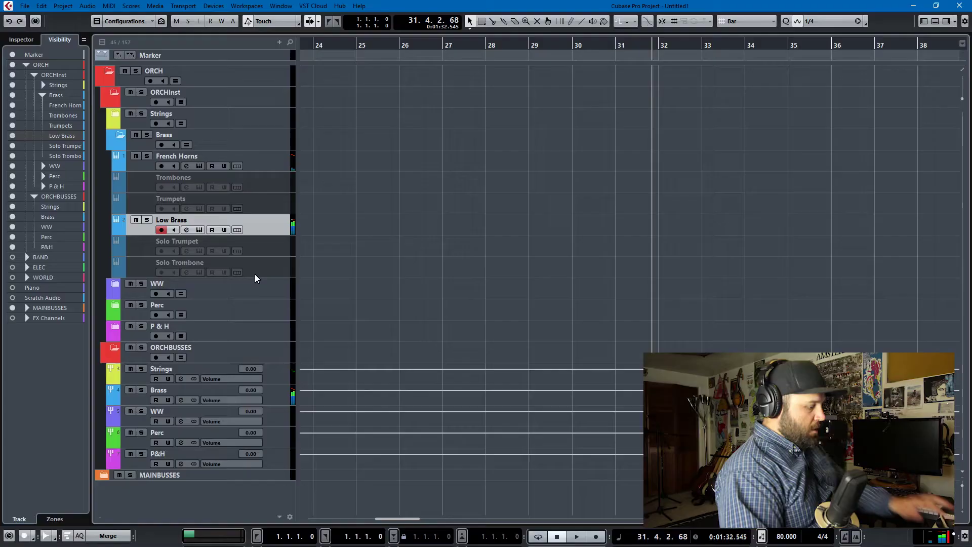
In the mixer, check the Brass bus routing and record-arm French Horns and Low Brass together
{"action": "key", "text": "F3"}
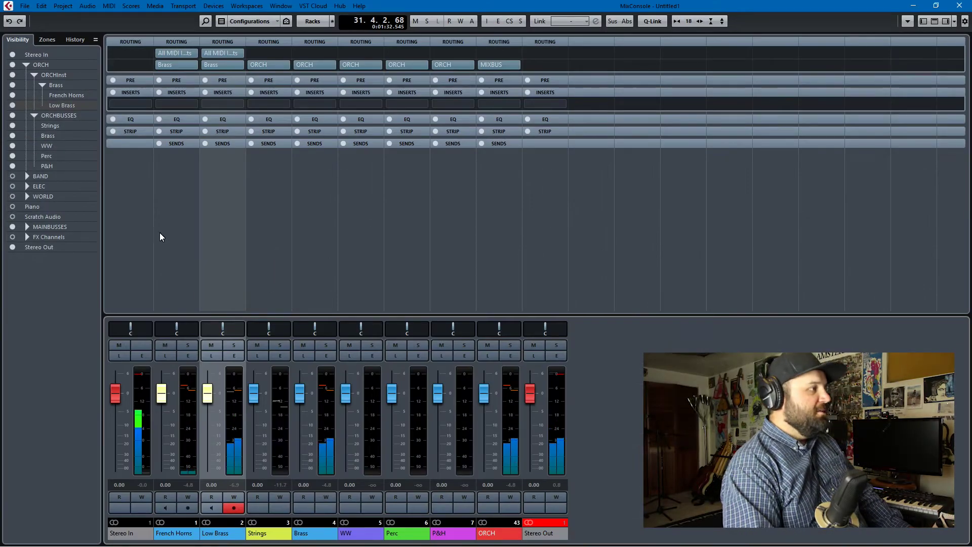
{"action": "left_click", "coordinate": [172, 224]}
{"action": "left_click", "coordinate": [209, 219]}
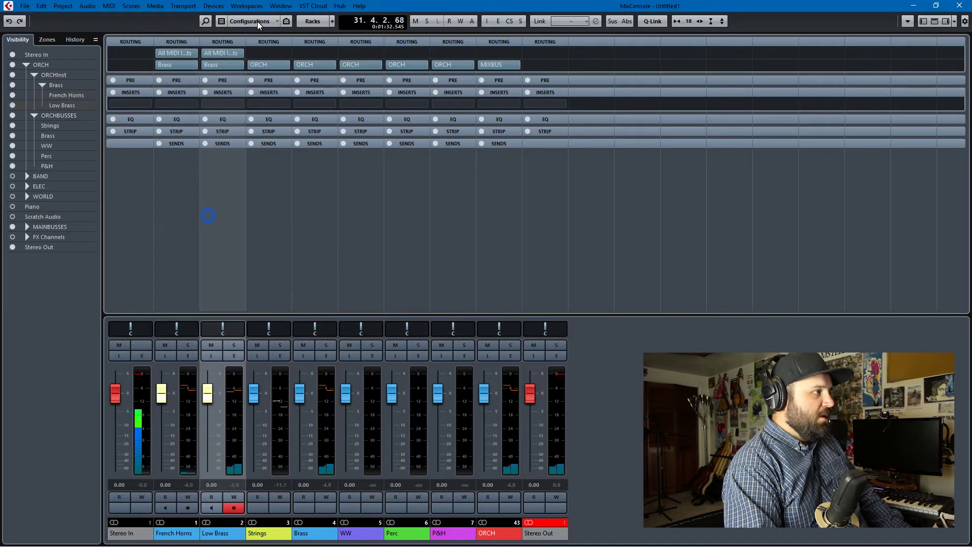
{"action": "left_click", "coordinate": [324, 277]}
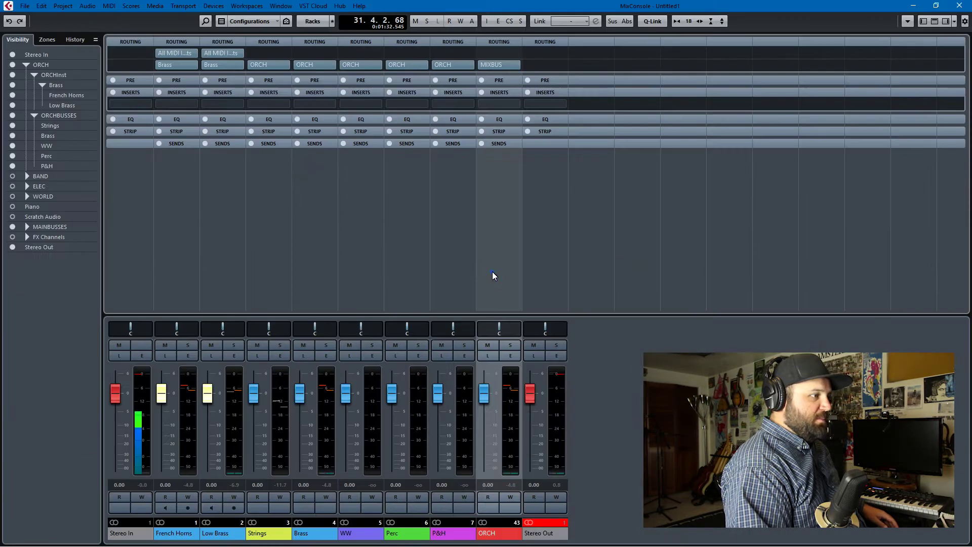
{"action": "left_click", "coordinate": [313, 265]}
{"action": "left_click", "coordinate": [181, 250]}
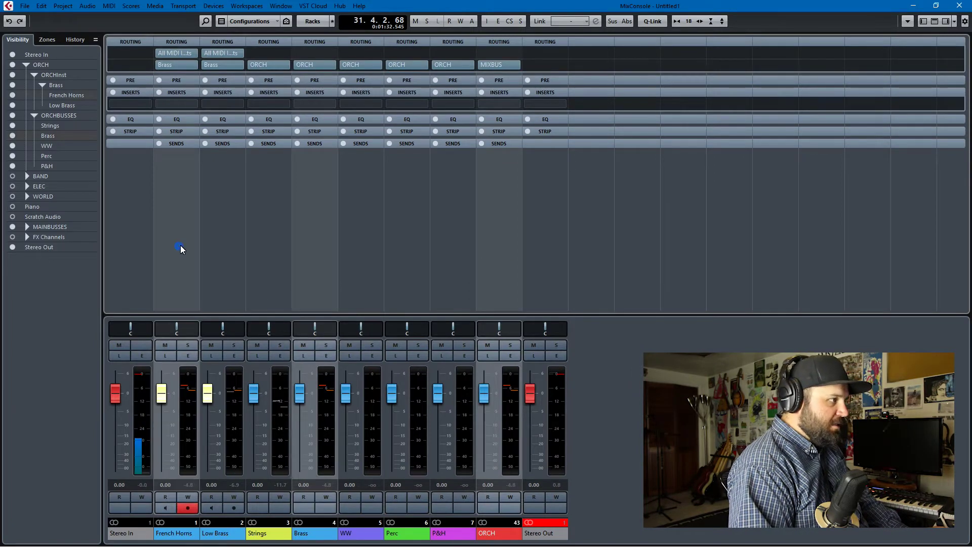
{"action": "left_click", "coordinate": [213, 265], "text": "ctrl"}
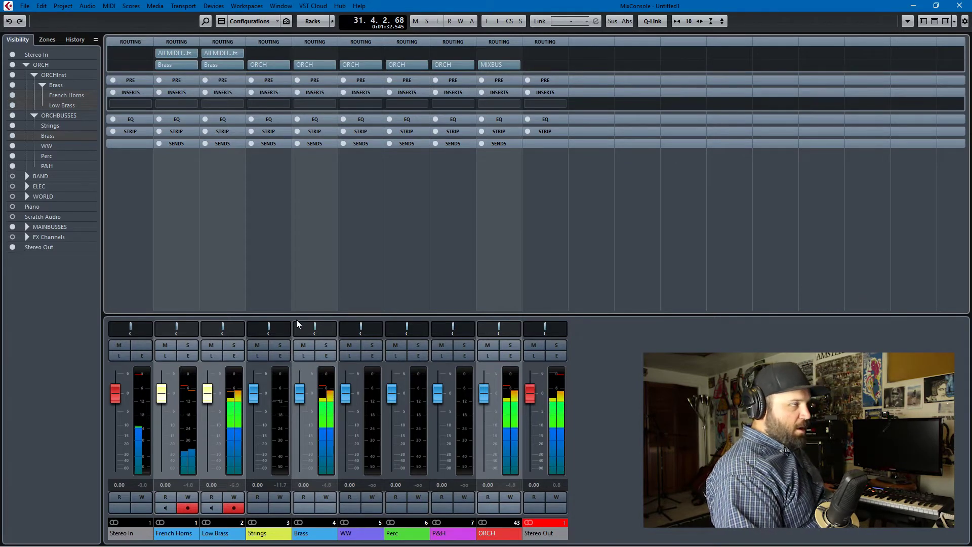
{"action": "mouse_move", "coordinate": [293, 332]}
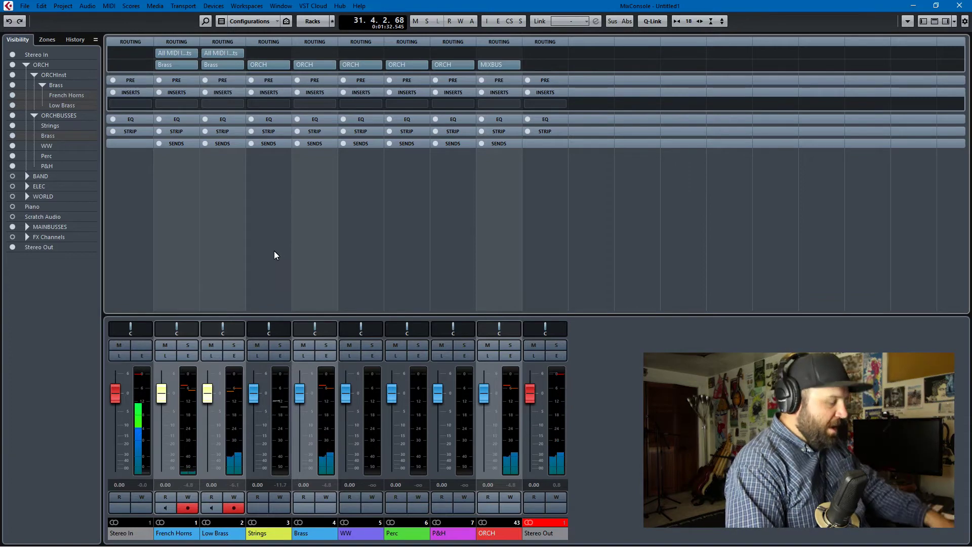
Back in the project, collapse the Brass, ORCHInst, ORCHBUSSES and ORCH folders
{"action": "key", "text": "F3"}
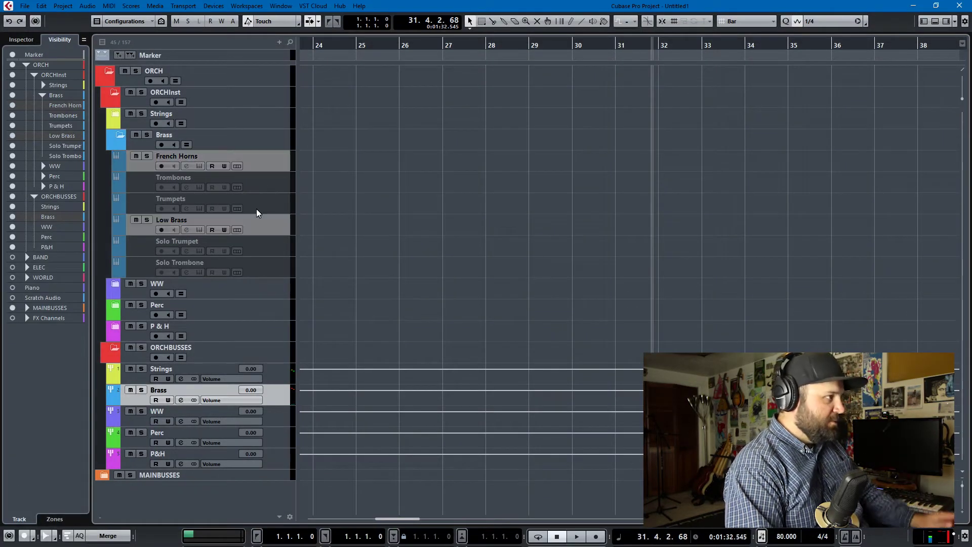
{"action": "left_click", "coordinate": [114, 138]}
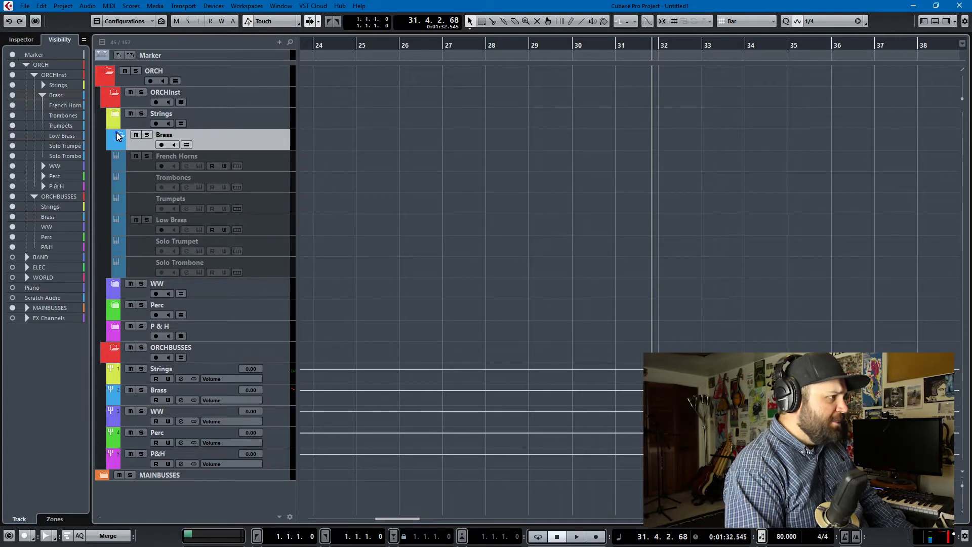
{"action": "left_click", "coordinate": [116, 136]}
{"action": "left_click", "coordinate": [112, 94]}
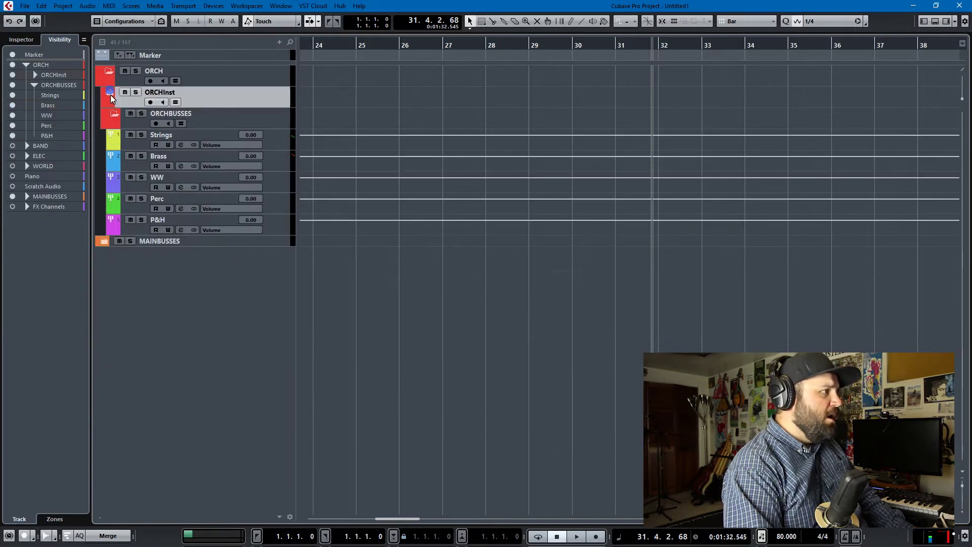
{"action": "left_click", "coordinate": [114, 116]}
{"action": "left_click", "coordinate": [109, 77]}
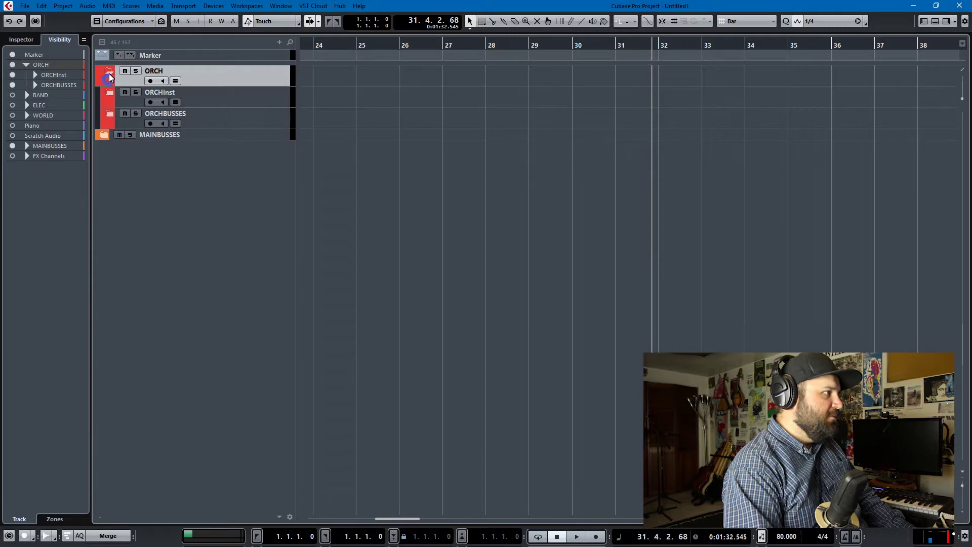
{"action": "left_click", "coordinate": [111, 76]}
Hide ORCH and show BAND in Visibility, then hide ORCH in the mixer too
{"action": "left_click", "coordinate": [13, 65]}
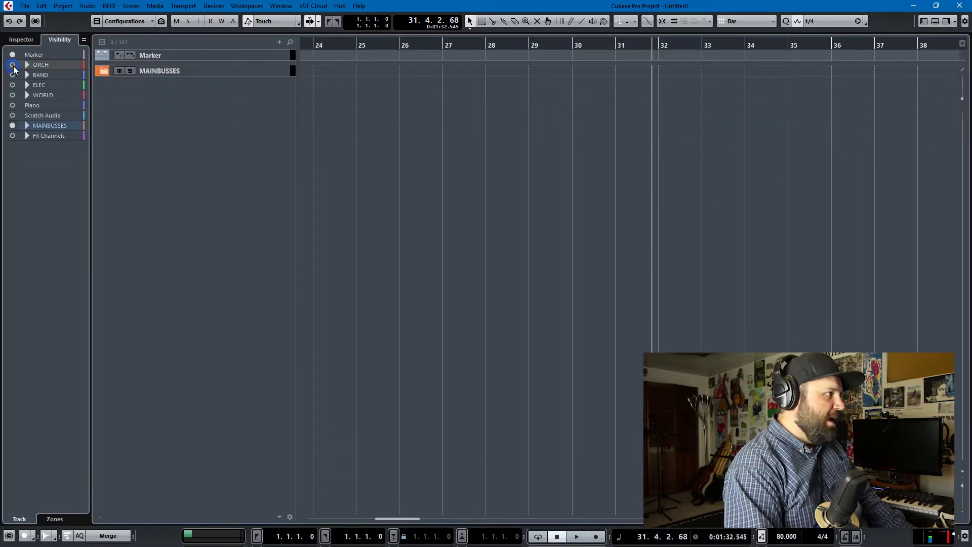
{"action": "left_click", "coordinate": [13, 75]}
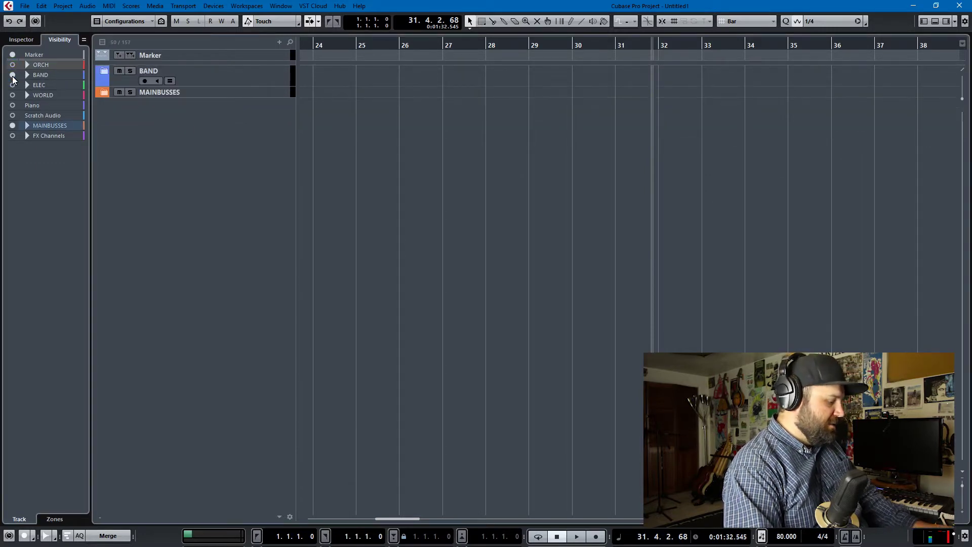
{"action": "key", "text": "F3"}
{"action": "left_click", "coordinate": [12, 65]}
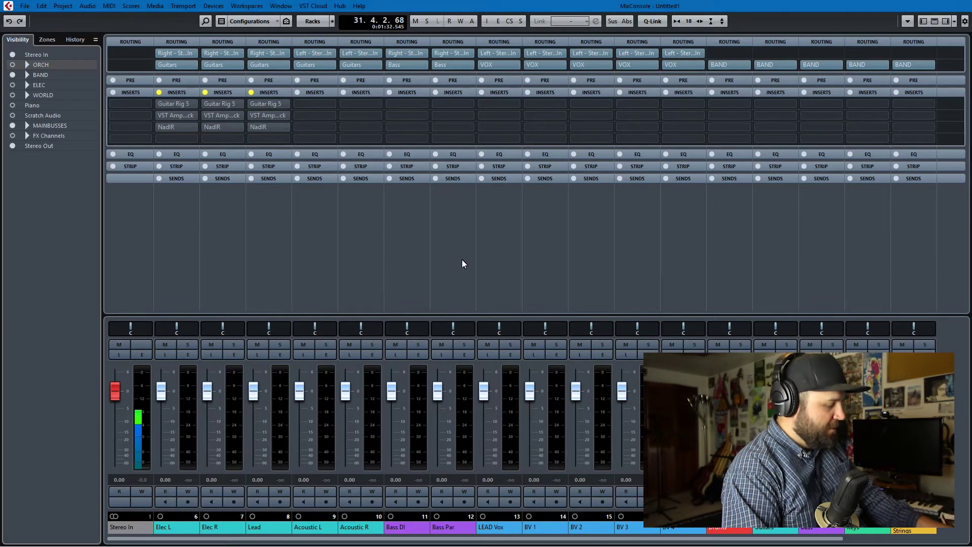
Expand BAND and BANDBUSSES, then step through the Drums, Guitars, Bass, Keys, Horns and Strings, and VOX busses
{"action": "key", "text": "F3"}
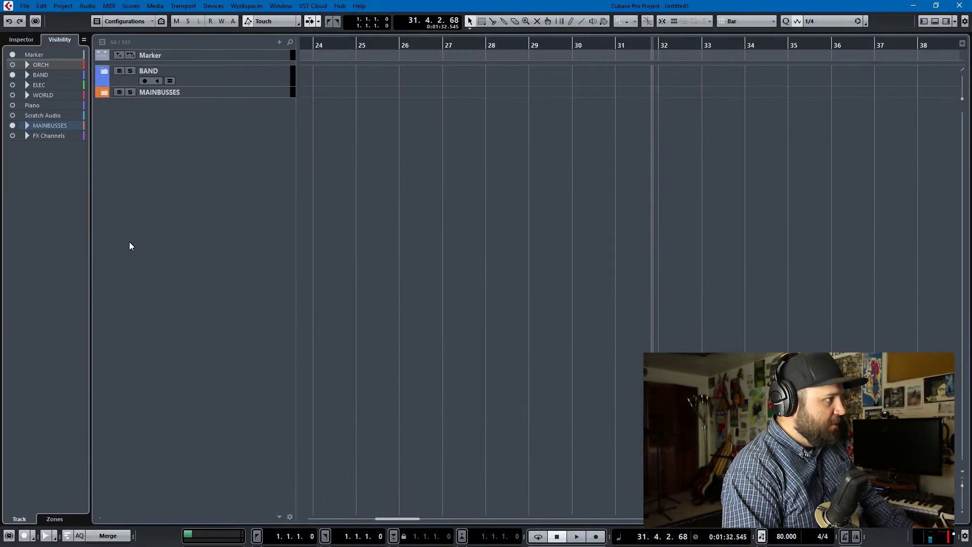
{"action": "left_click", "coordinate": [99, 74]}
{"action": "left_click", "coordinate": [112, 115]}
{"action": "left_click", "coordinate": [282, 144]}
{"action": "left_click", "coordinate": [280, 165]}
{"action": "left_click", "coordinate": [277, 185]}
{"action": "left_click", "coordinate": [278, 208]}
{"action": "left_click", "coordinate": [280, 228]}
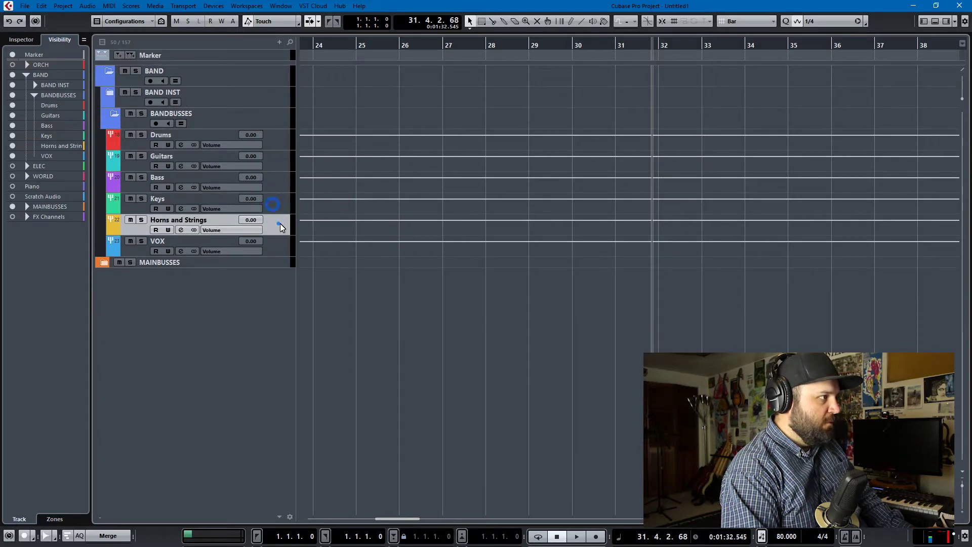
{"action": "left_click", "coordinate": [282, 242]}
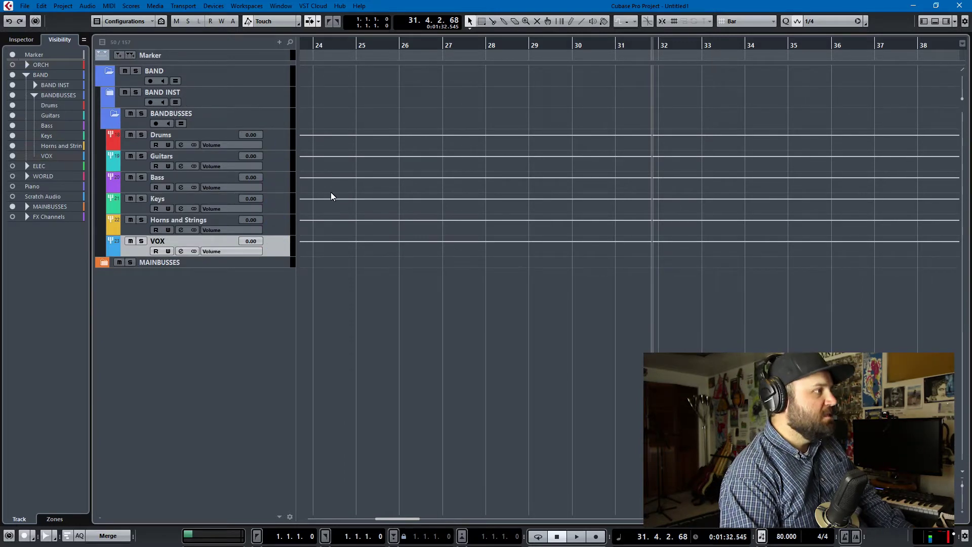
{"action": "left_click", "coordinate": [278, 148]}
{"action": "left_click", "coordinate": [278, 167]}
{"action": "left_click", "coordinate": [279, 187]}
{"action": "left_click", "coordinate": [279, 207]}
{"action": "left_click", "coordinate": [277, 228]}
{"action": "left_click", "coordinate": [279, 245]}
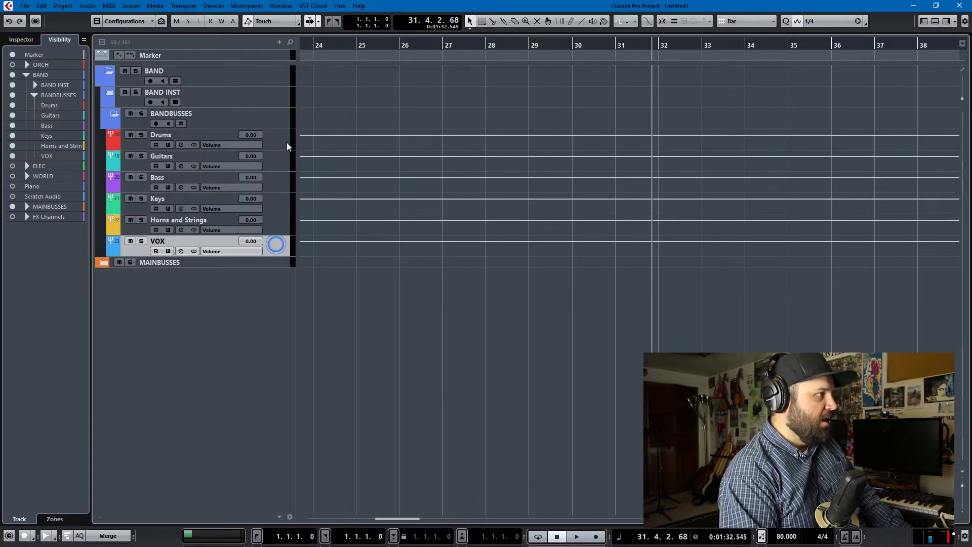
Select the Guitars, Bass and VOX busses, then select Elec L, Elec R and Lead in the mixer
{"action": "left_click", "coordinate": [281, 158]}
{"action": "left_click", "coordinate": [278, 184], "text": "ctrl"}
{"action": "left_click", "coordinate": [281, 245], "text": "ctrl"}
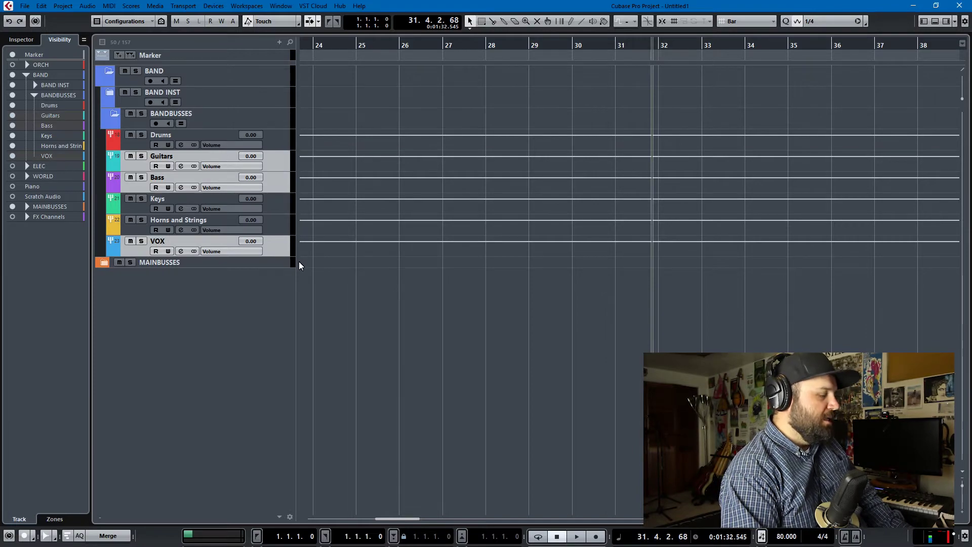
{"action": "key", "text": "F3"}
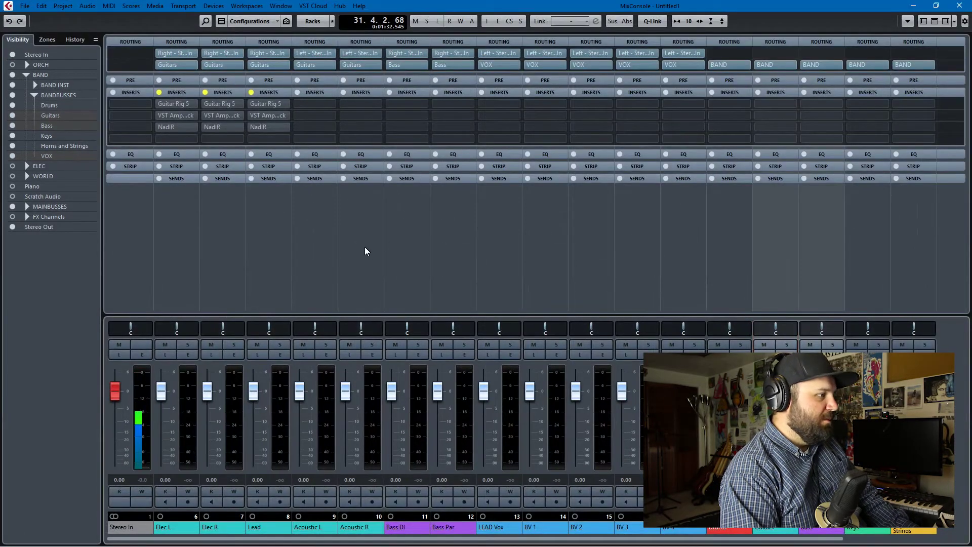
{"action": "left_click", "coordinate": [170, 235]}
{"action": "left_click", "coordinate": [262, 246], "text": "shift"}
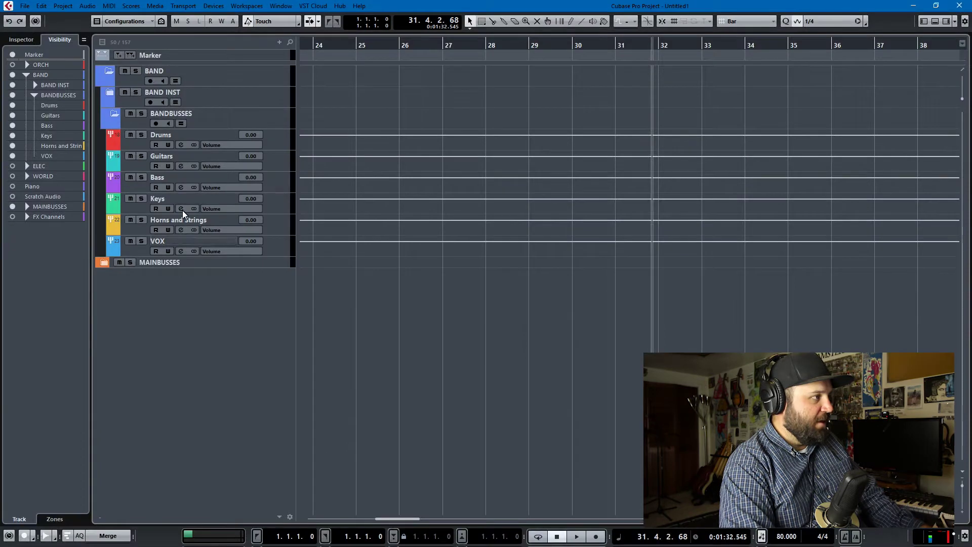
Expand BAND INST and its Guitars folder to list Elec L, Elec R, Lead, Acoustic L and Acoustic R
{"action": "left_click", "coordinate": [146, 171]}
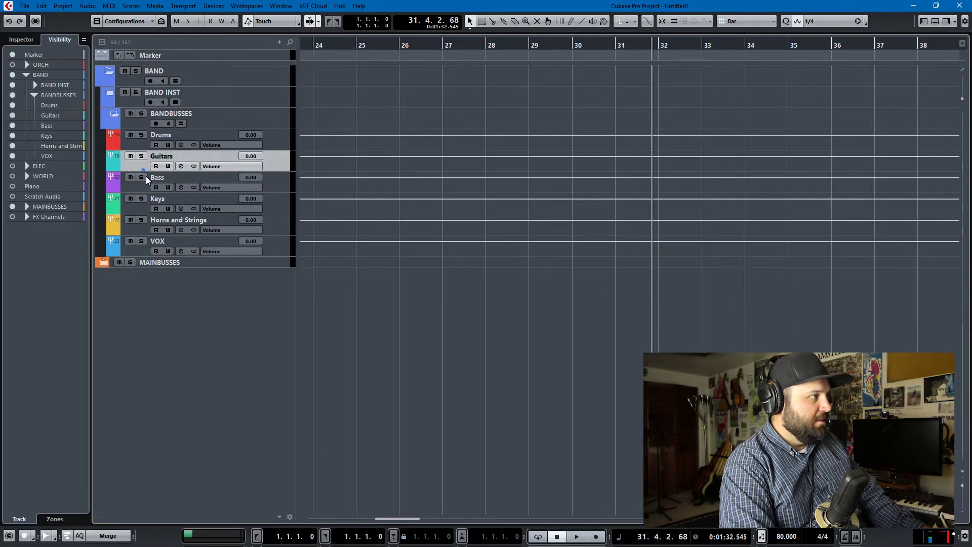
{"action": "left_click", "coordinate": [108, 95]}
{"action": "left_click", "coordinate": [113, 128]}
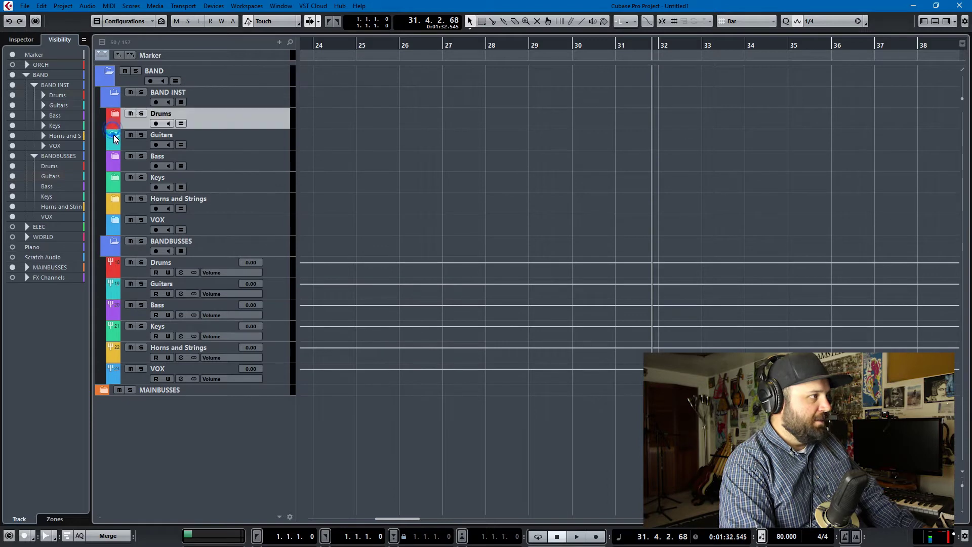
{"action": "left_click", "coordinate": [115, 136]}
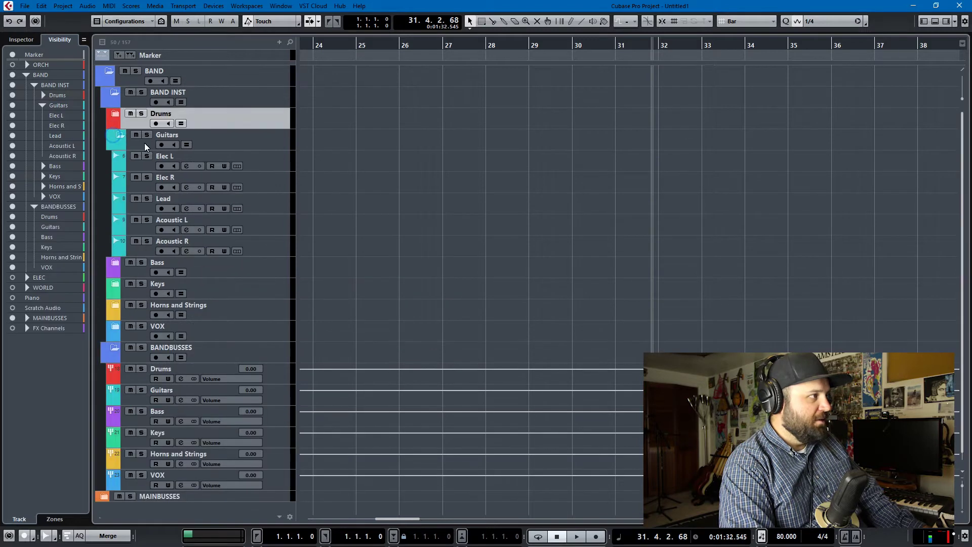
{"action": "left_click", "coordinate": [176, 166]}
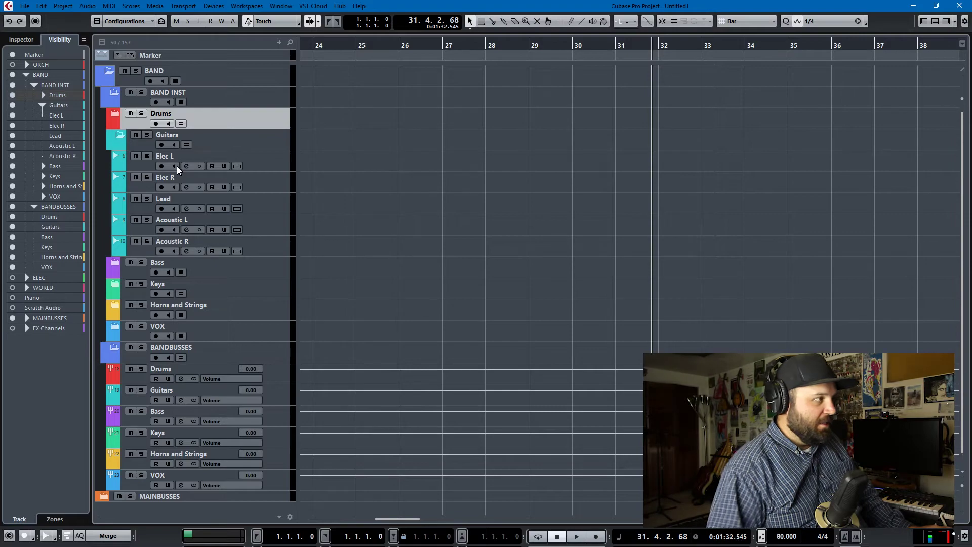
In the mixer, select the Elec L, Elec R, Lead, Bass DI, Bass Par, Acoustic L and Acoustic R channels
{"action": "key", "text": "F3"}
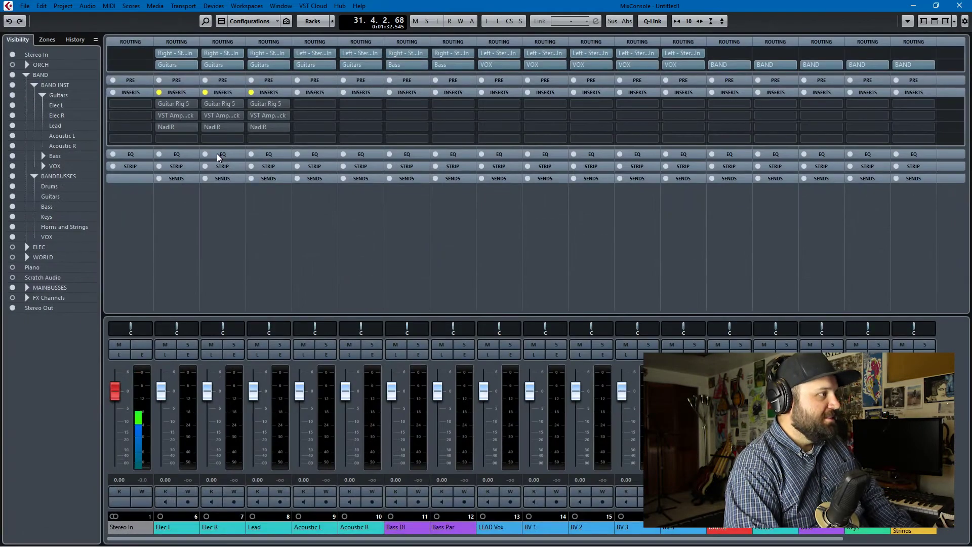
{"action": "left_click", "coordinate": [184, 276]}
{"action": "left_click", "coordinate": [254, 276], "text": "shift"}
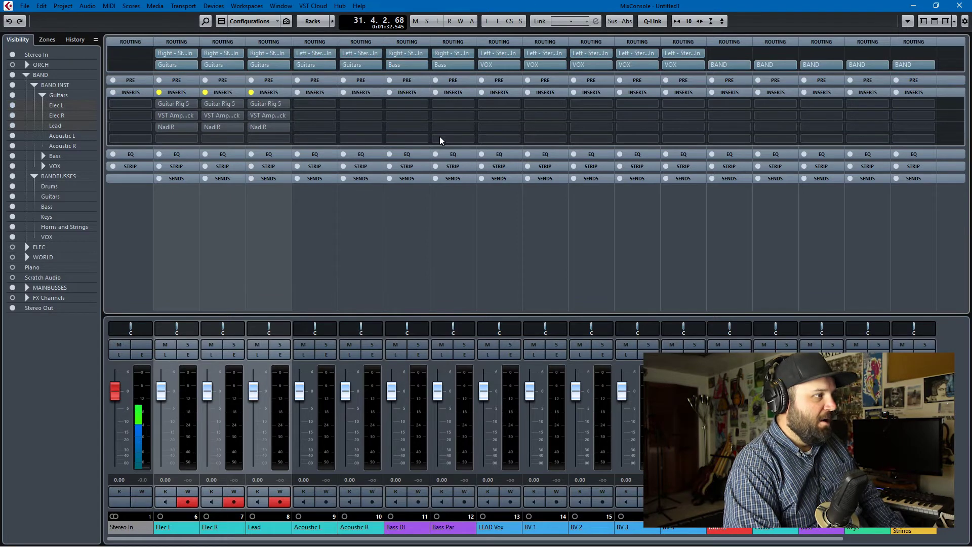
{"action": "left_click", "coordinate": [404, 194], "text": "ctrl"}
{"action": "left_click", "coordinate": [457, 190], "text": "ctrl"}
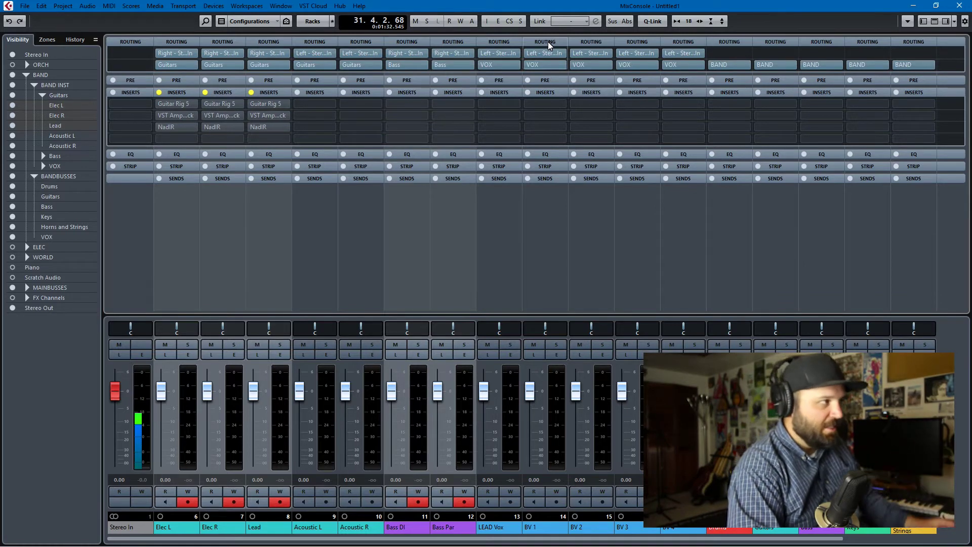
{"action": "left_click", "coordinate": [317, 270]}
{"action": "left_click", "coordinate": [340, 258], "text": "ctrl"}
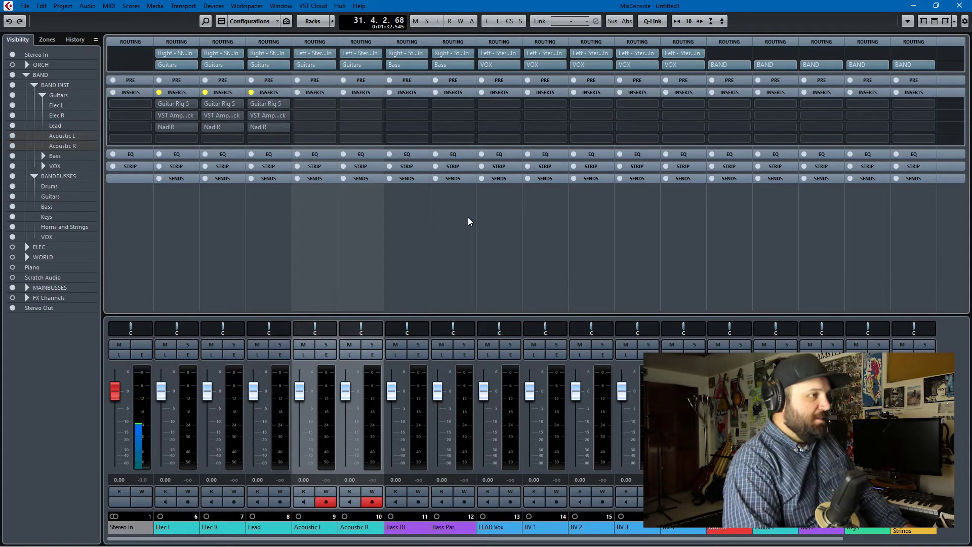
Hide the Guitars, Bass and BANDBUSSES channels, then select LEAD Vox through BV 4 to record-arm them
{"action": "left_click", "coordinate": [13, 95]}
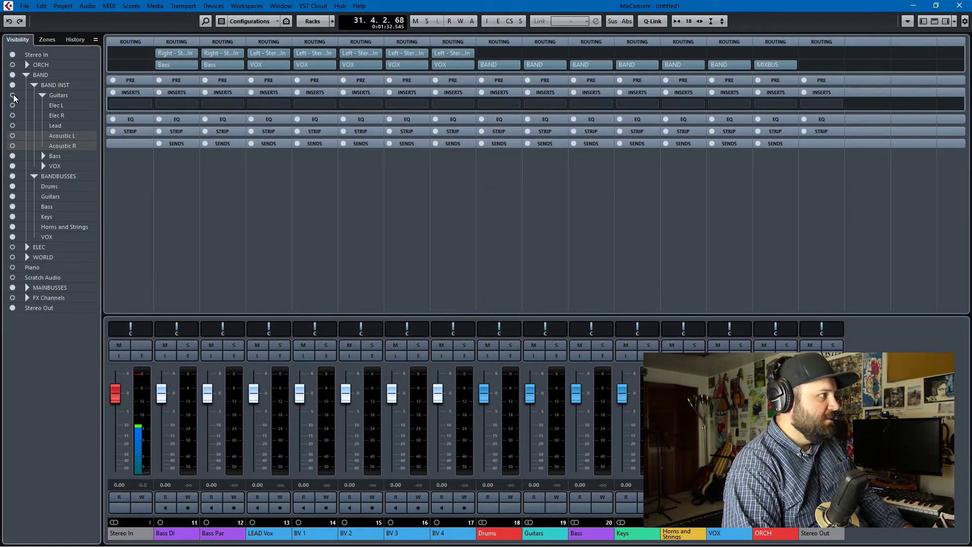
{"action": "left_click", "coordinate": [12, 156]}
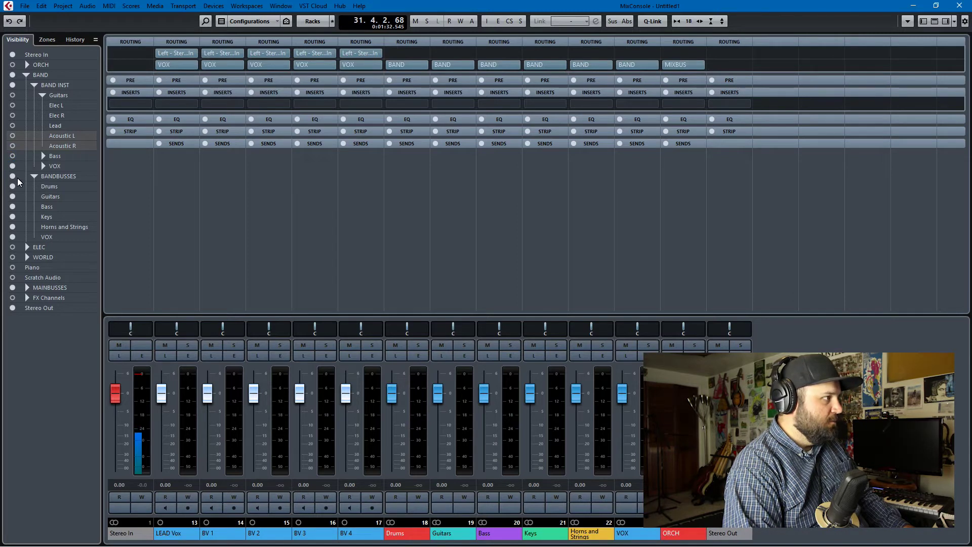
{"action": "left_click", "coordinate": [12, 176]}
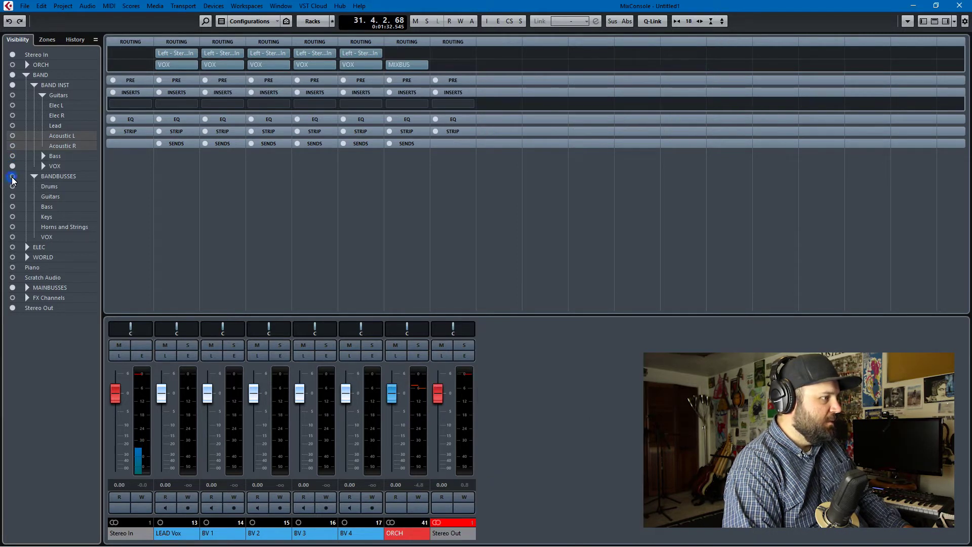
{"action": "left_click", "coordinate": [180, 277]}
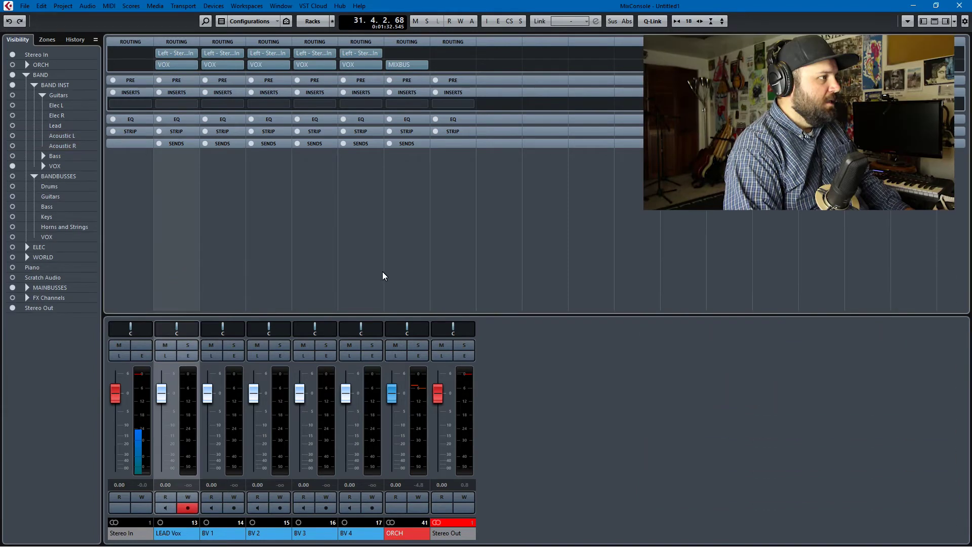
{"action": "left_click", "coordinate": [365, 258], "text": "shift"}
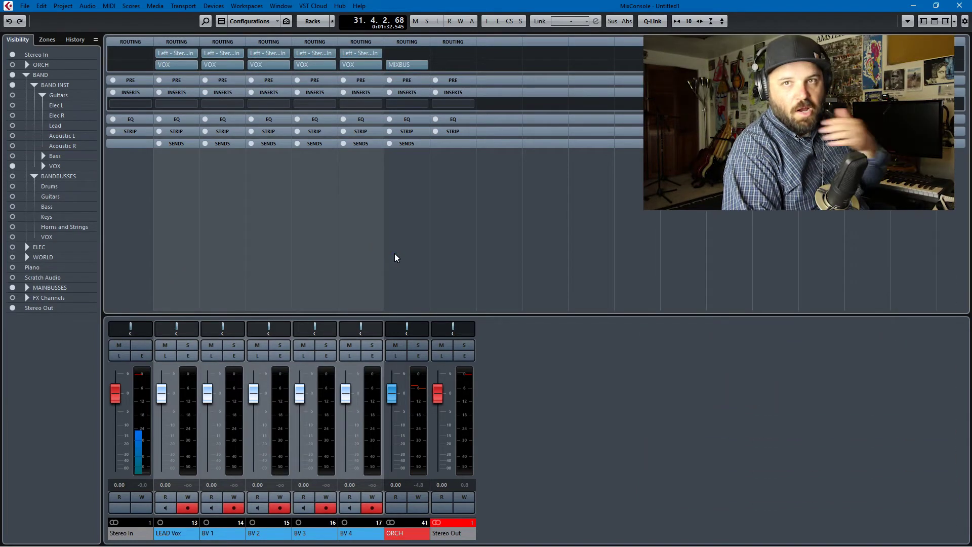
Show the FX channels in the mixer: Room VERB, Alg Verb, Delay and FxBox
{"action": "left_click", "coordinate": [13, 297]}
{"action": "left_click", "coordinate": [466, 284]}
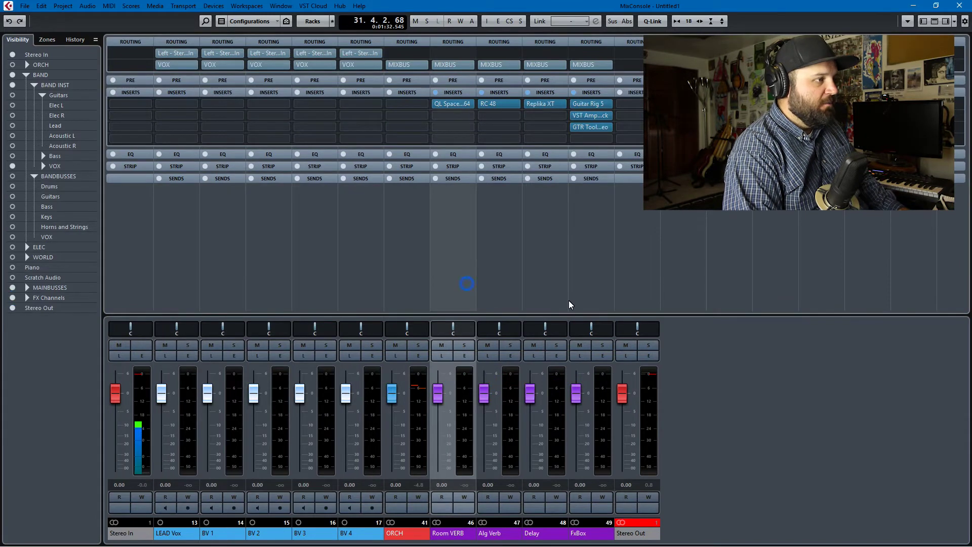
{"action": "left_click", "coordinate": [501, 296]}
{"action": "left_click", "coordinate": [541, 297]}
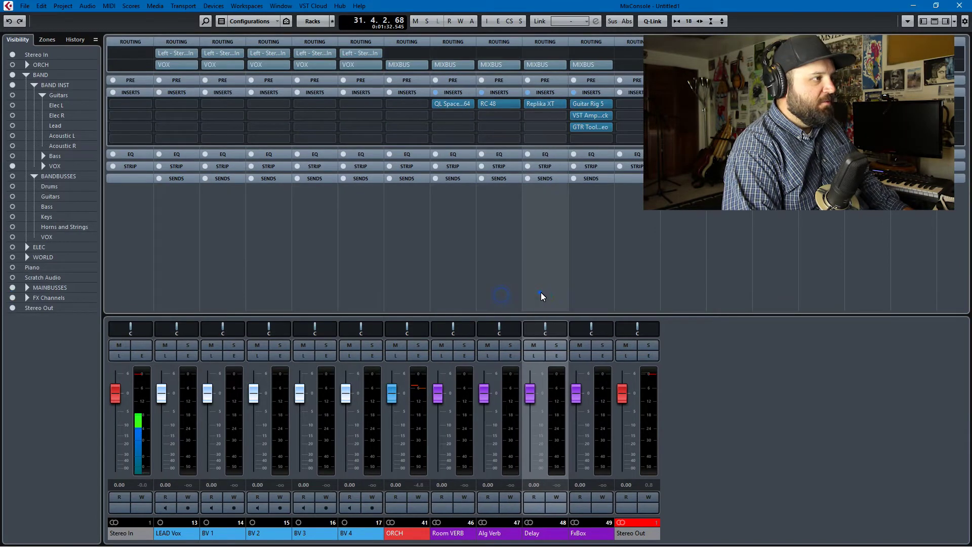
{"action": "left_click", "coordinate": [579, 287]}
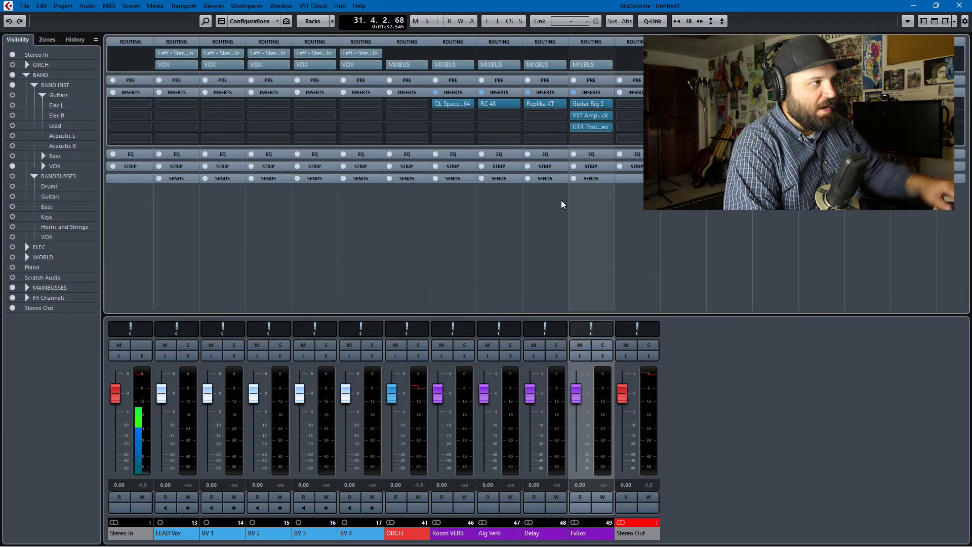
Load the Hamburg Cathedral TS 2.2s impulse into Room VERB's QL Spaces reverb
{"action": "left_click", "coordinate": [463, 104]}
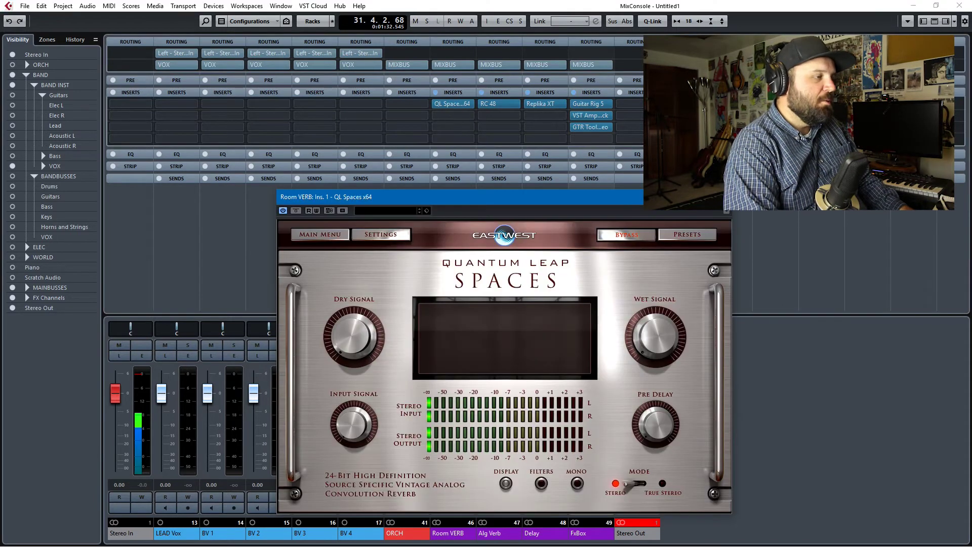
{"action": "left_click", "coordinate": [684, 234]}
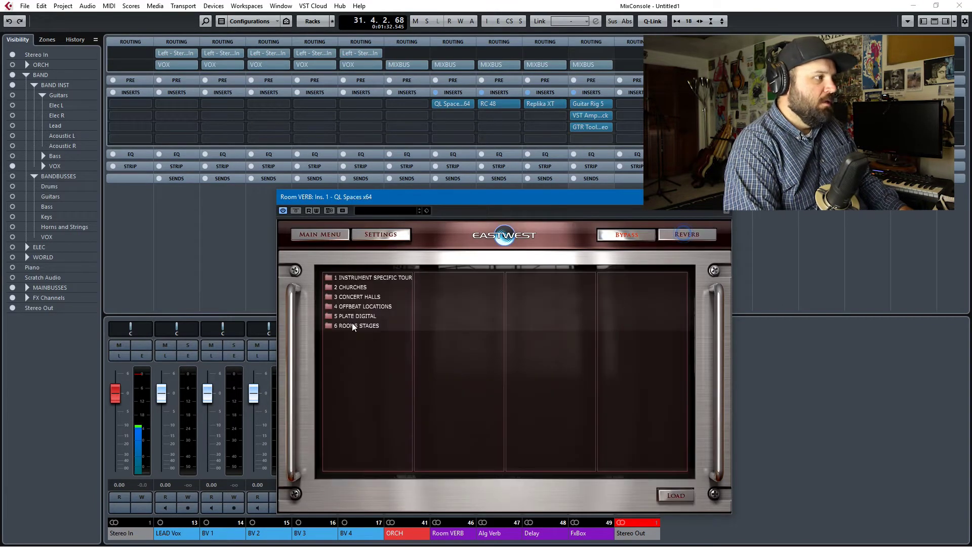
{"action": "left_click", "coordinate": [354, 287]}
{"action": "left_click", "coordinate": [435, 299]}
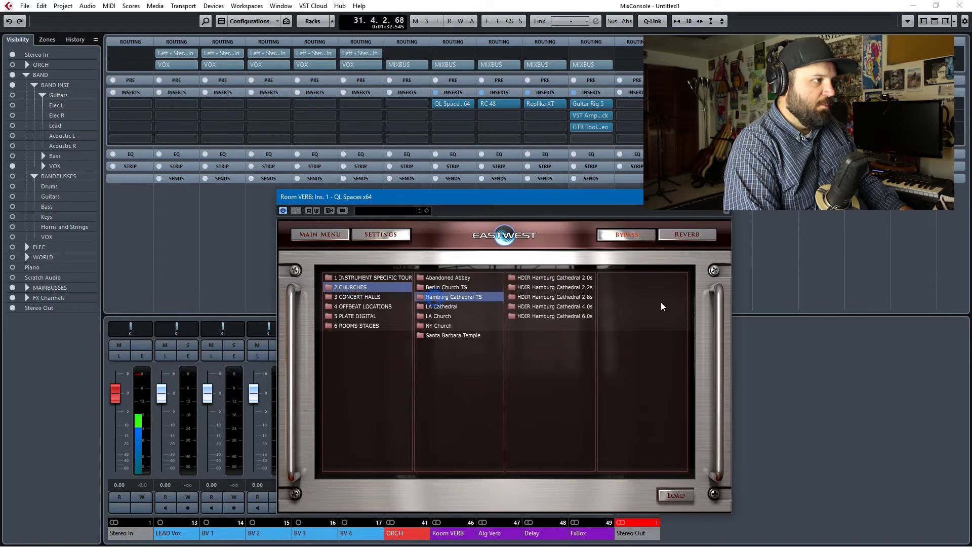
{"action": "left_click", "coordinate": [581, 288]}
{"action": "double_click", "coordinate": [640, 288]}
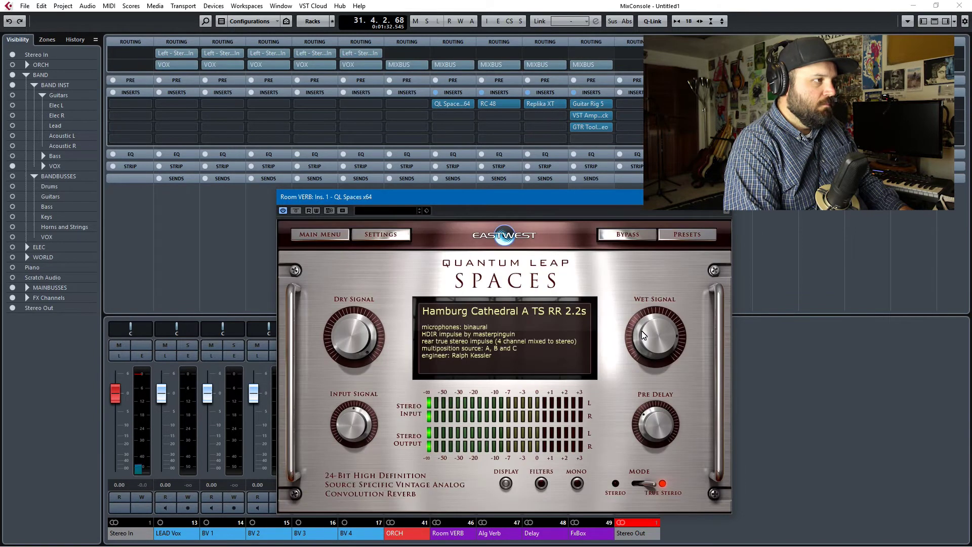
Raise the reverb's wet signal to 0.0 dBFS, close it, and arm LEAD Vox
{"action": "left_click_drag", "start_coordinate": [646, 332], "coordinate": [646, 324]}
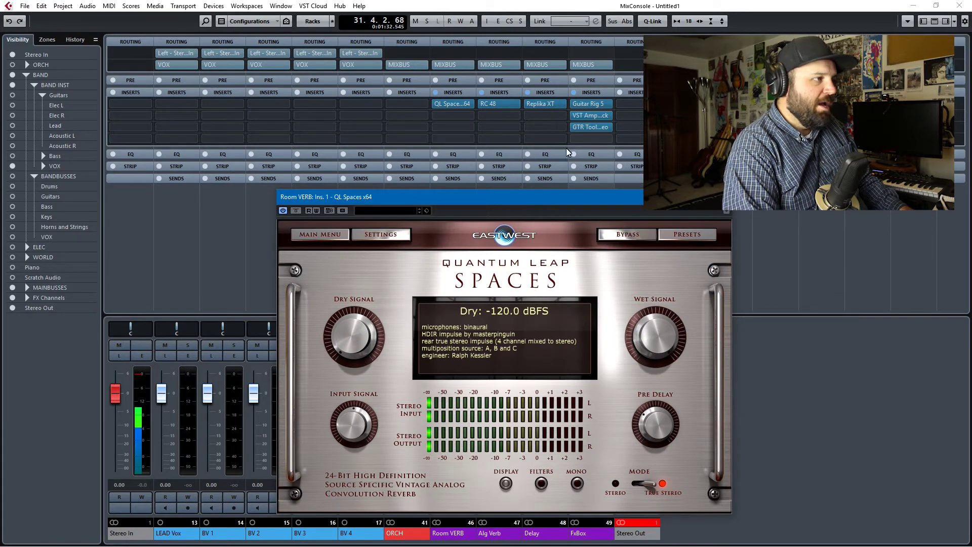
{"action": "left_click", "coordinate": [223, 273]}
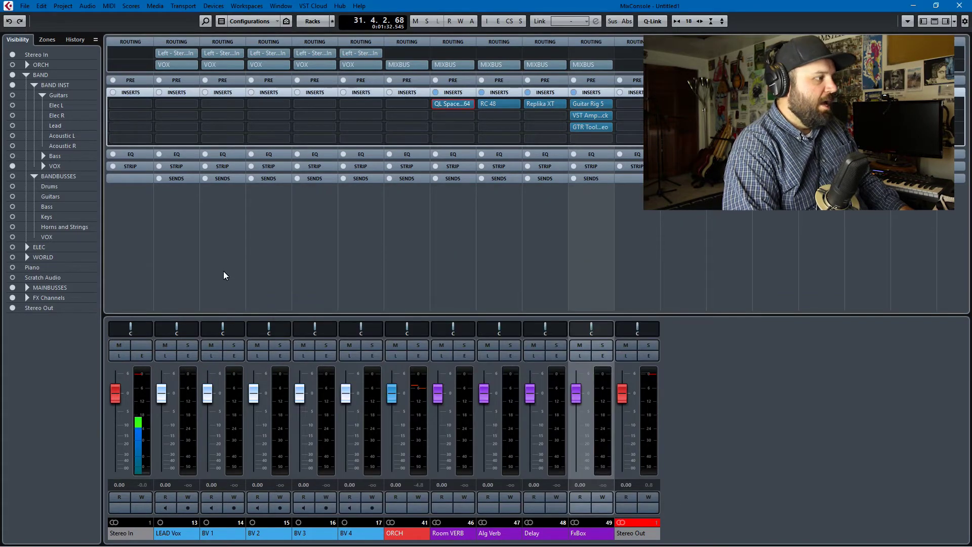
{"action": "left_click", "coordinate": [187, 279]}
In the project window, collapse the Guitars folder and expand the VOX folder
{"action": "key", "text": "F3"}
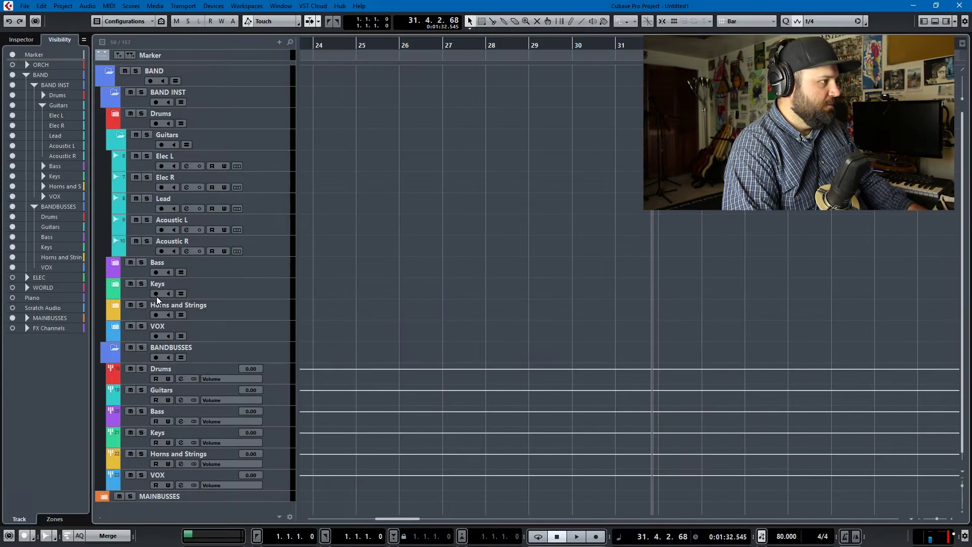
{"action": "left_click", "coordinate": [113, 136]}
{"action": "left_click", "coordinate": [116, 222]}
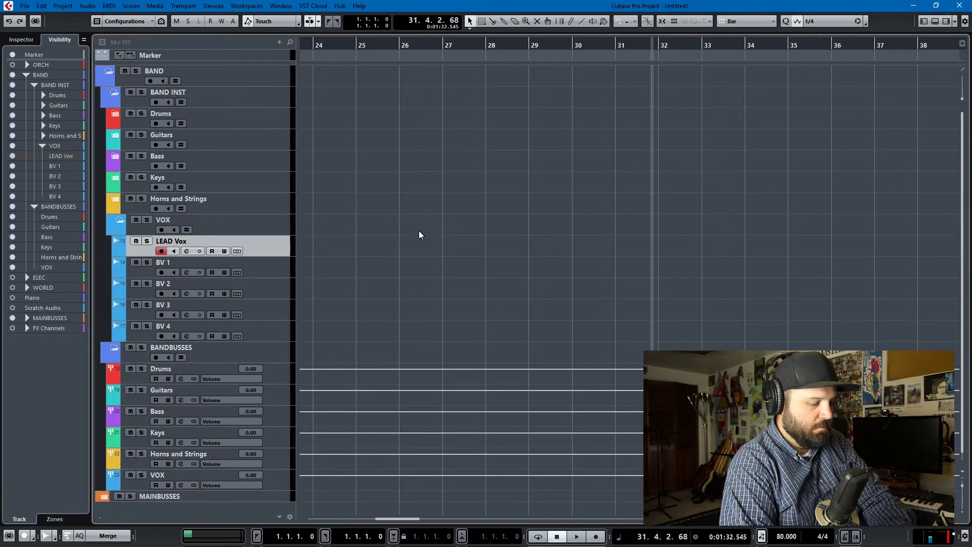
Record a short LEAD Vox take, set the locators to it with cycle on, and return to the mixer
{"action": "key", "text": "KP_Multiply"}
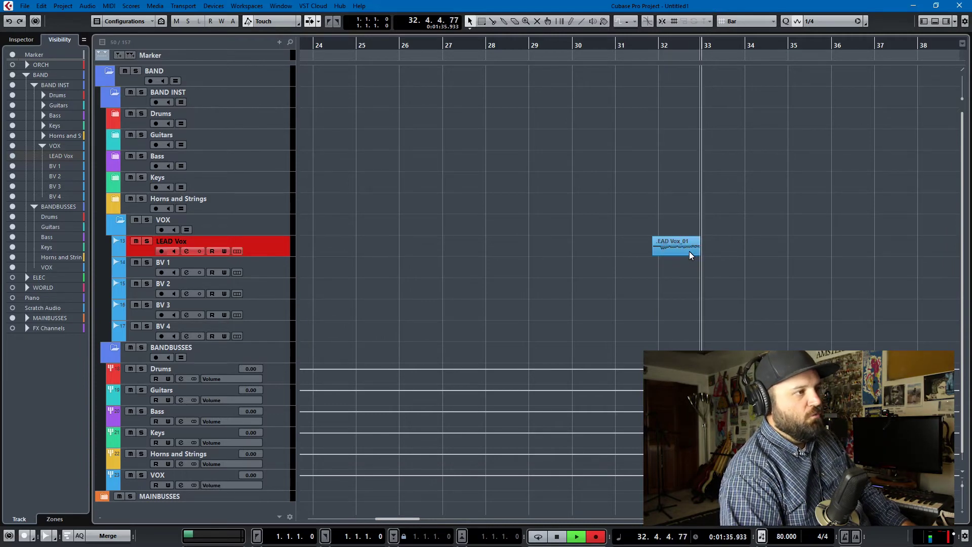
{"action": "key", "text": "space"}
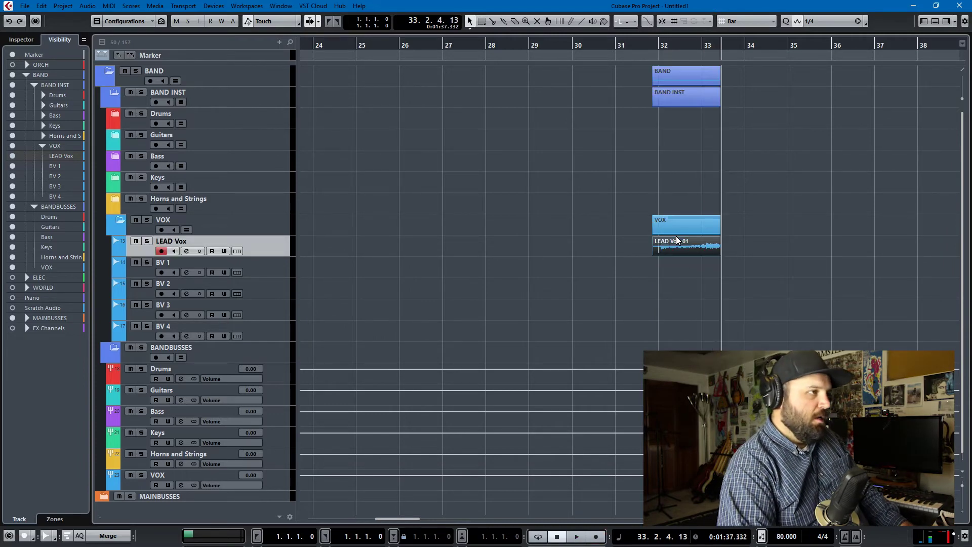
{"action": "key", "text": "p"}
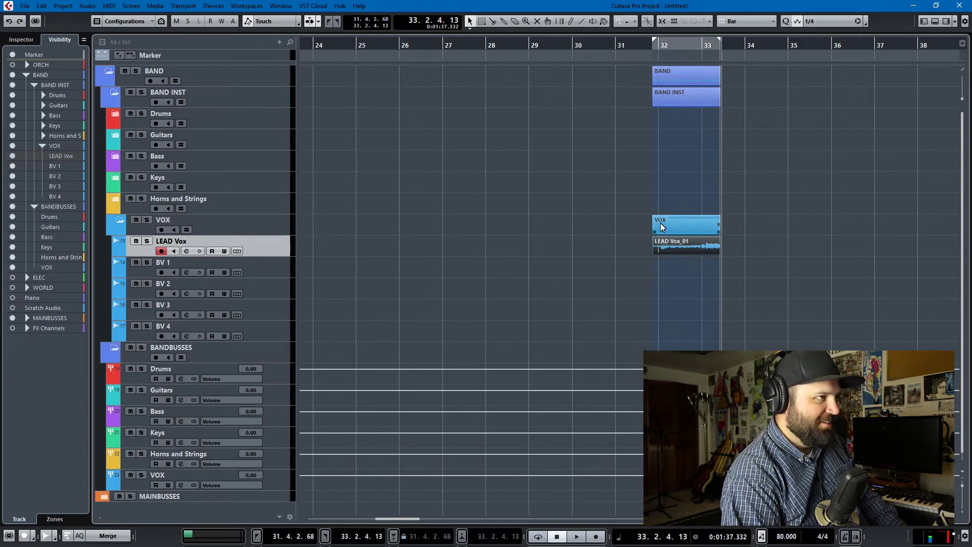
{"action": "key", "text": "slash"}
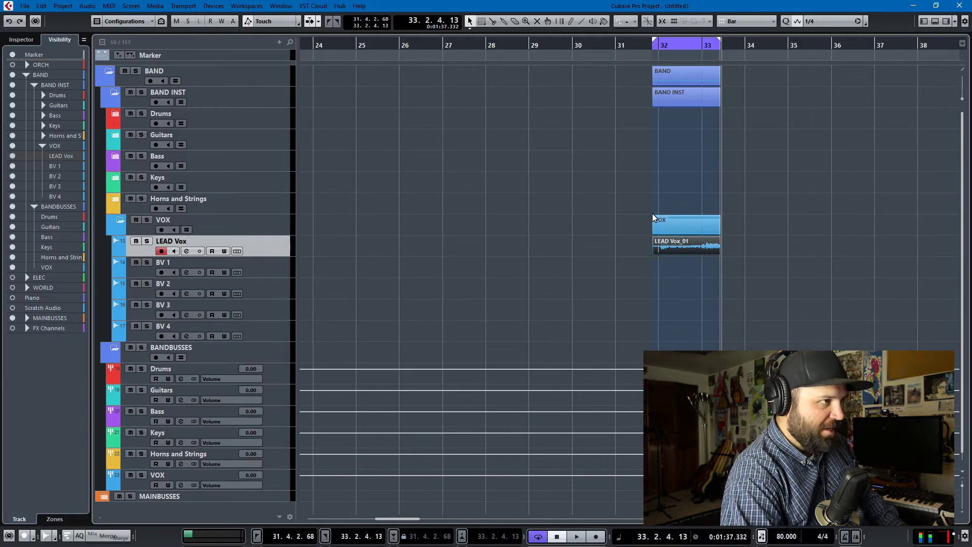
{"action": "key", "text": "KP_1"}
{"action": "key", "text": "F3"}
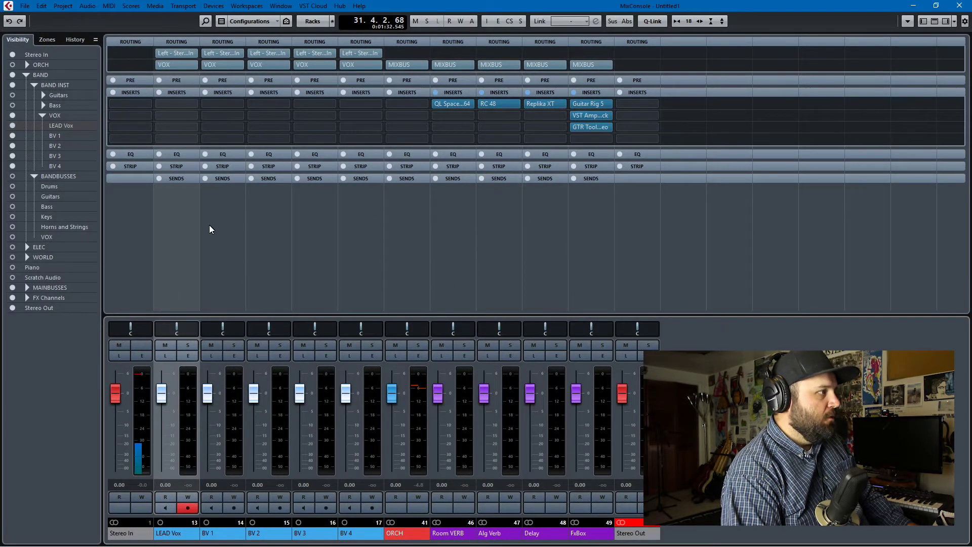
Expand the mixer sends and toggle LEAD Vox's Room VERB send and bypass, leaving it at -6.33 dB
{"action": "left_click", "coordinate": [182, 182]}
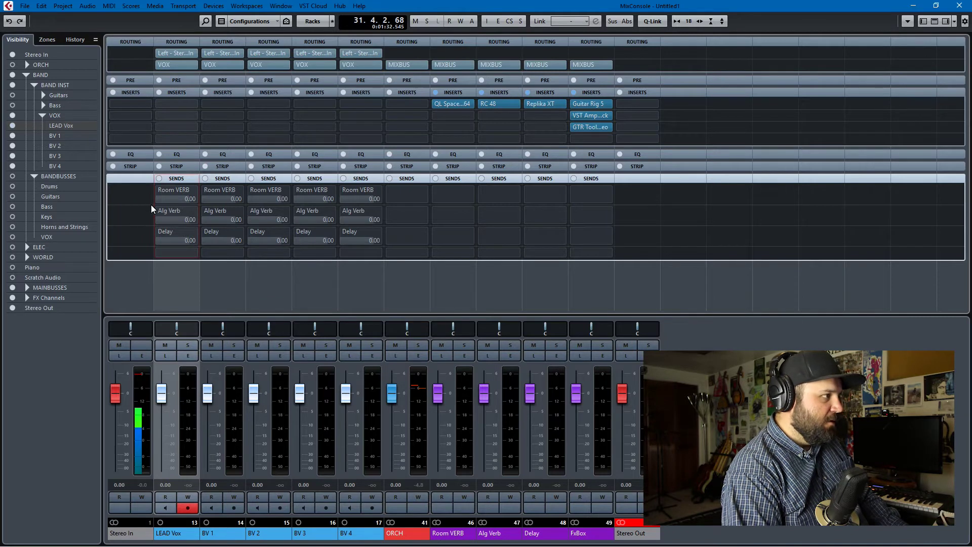
{"action": "left_click", "coordinate": [159, 191]}
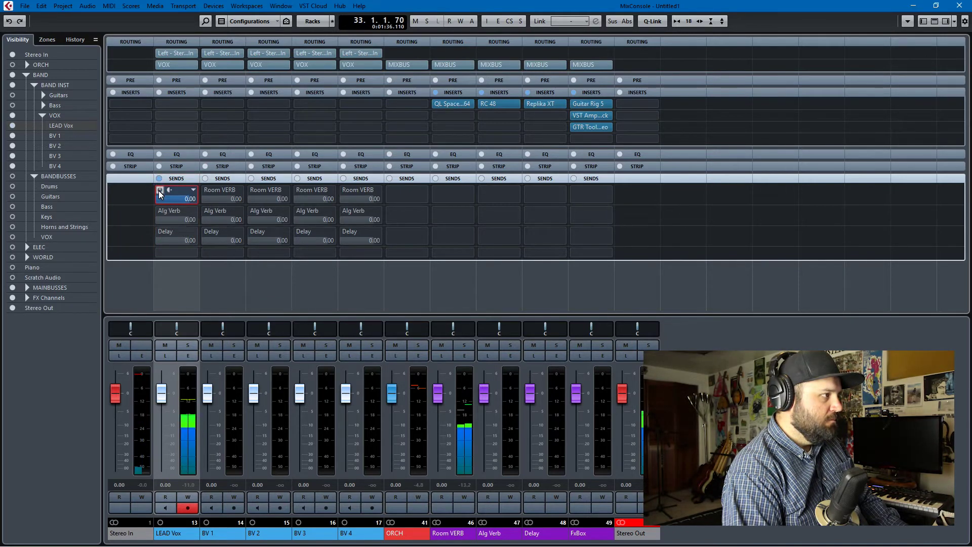
{"action": "left_click", "coordinate": [160, 191]}
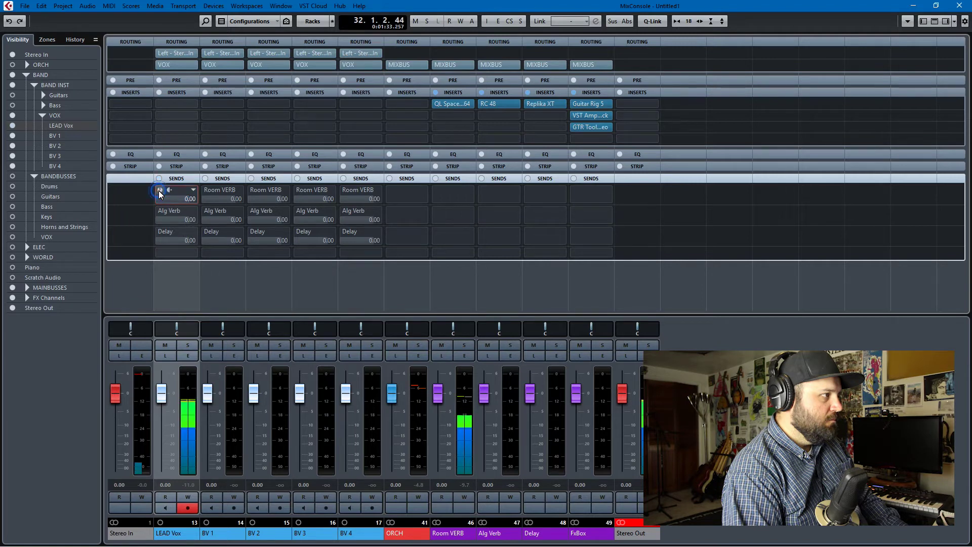
{"action": "left_click", "coordinate": [160, 193]}
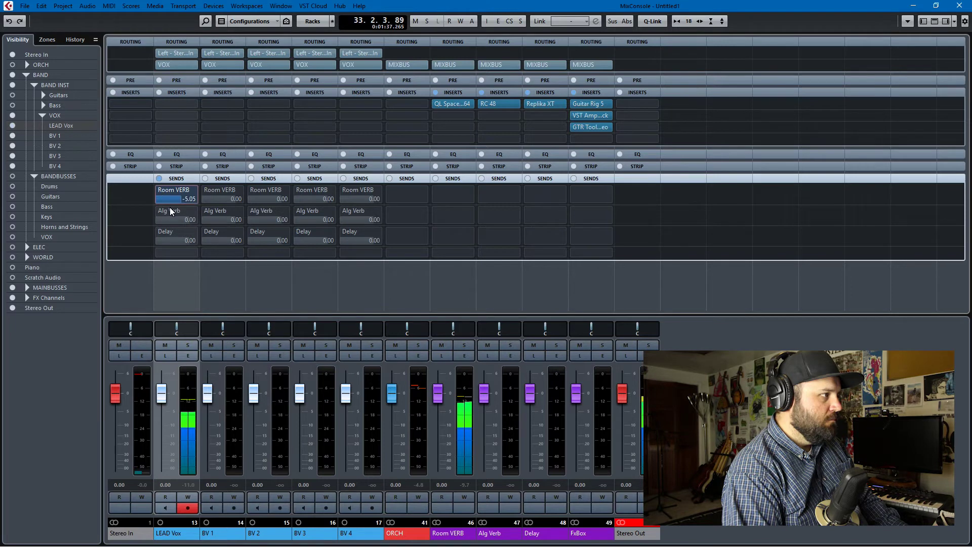
{"action": "left_click", "coordinate": [159, 179]}
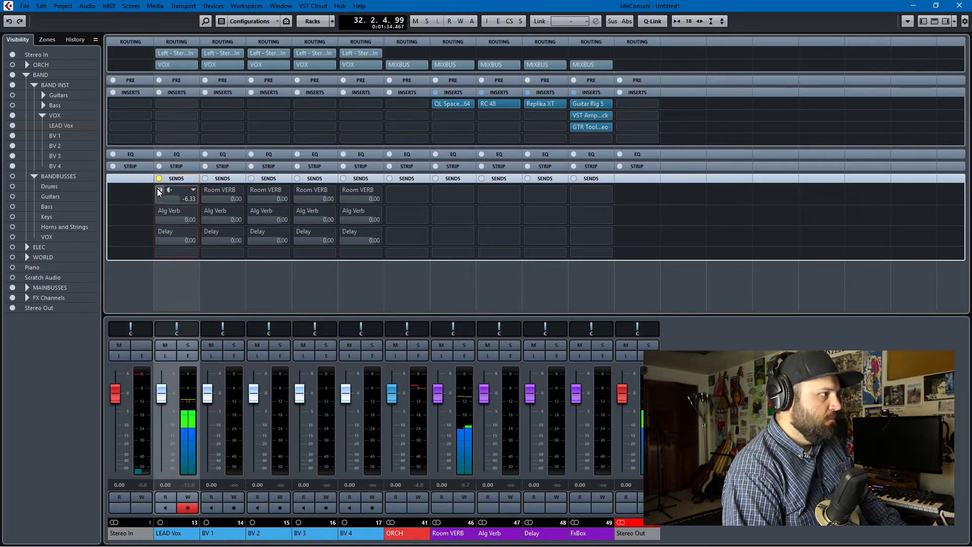
{"action": "left_click", "coordinate": [159, 192]}
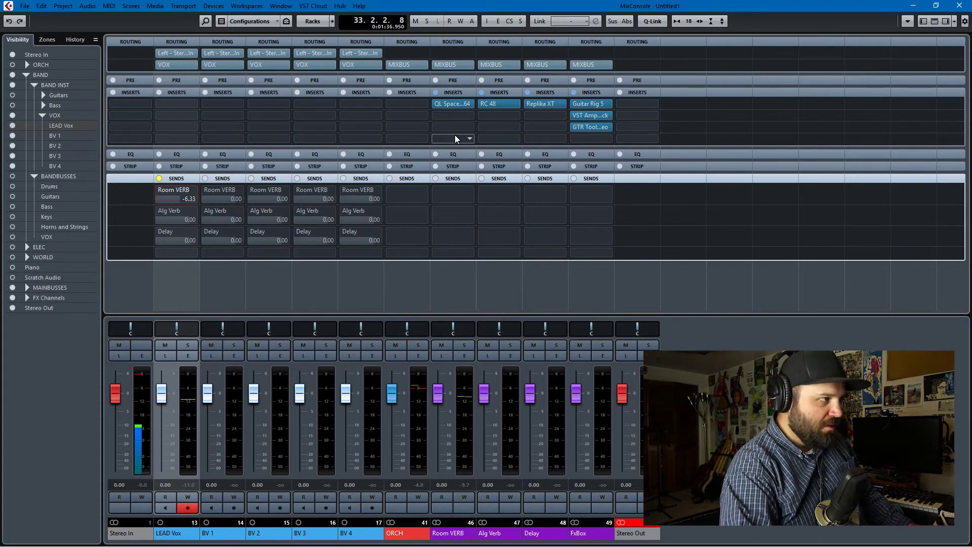
Delete the recorded test events in bars 32–33 and turn off cycle playback
{"action": "key", "text": "F3"}
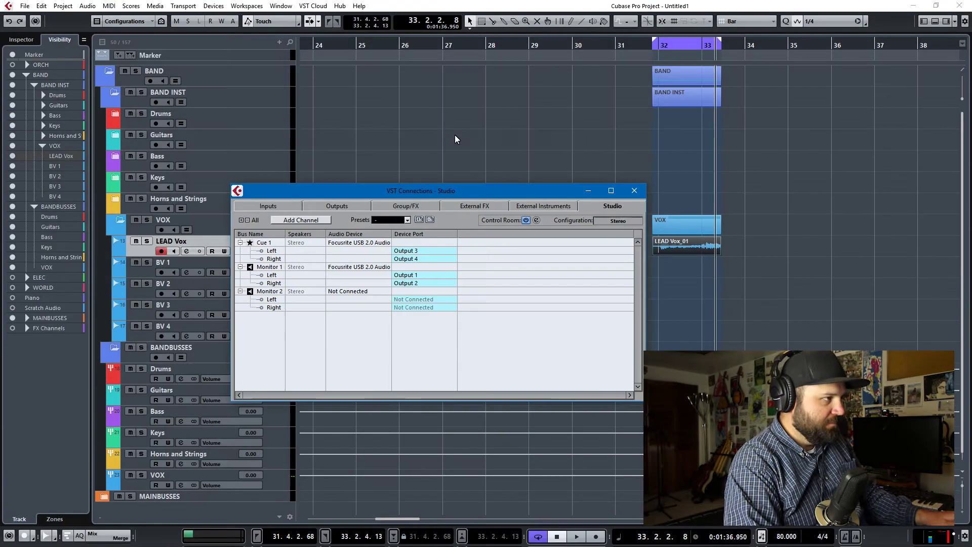
{"action": "left_click", "coordinate": [635, 190]}
{"action": "left_click_drag", "start_coordinate": [650, 217], "coordinate": [799, 276]}
{"action": "key", "text": "Delete"}
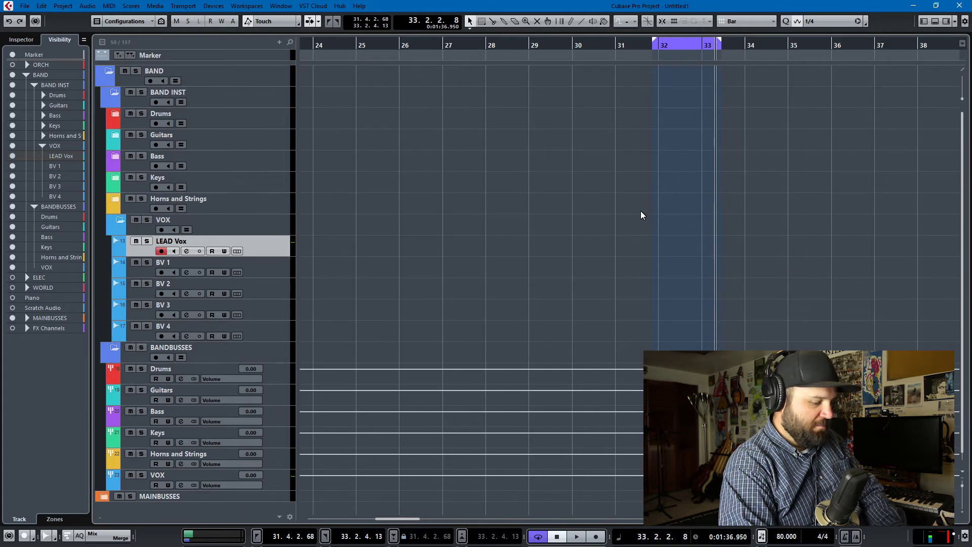
{"action": "key", "text": "KP_Divide"}
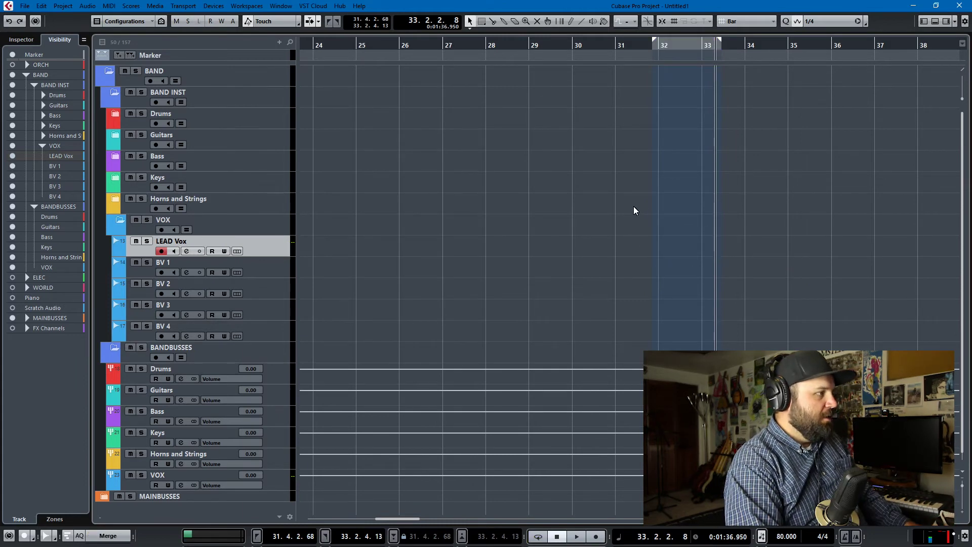
Collapse the VOX, BAND INST, BANDBUSSES and BAND folders and reopen the mixer
{"action": "left_click", "coordinate": [121, 221]}
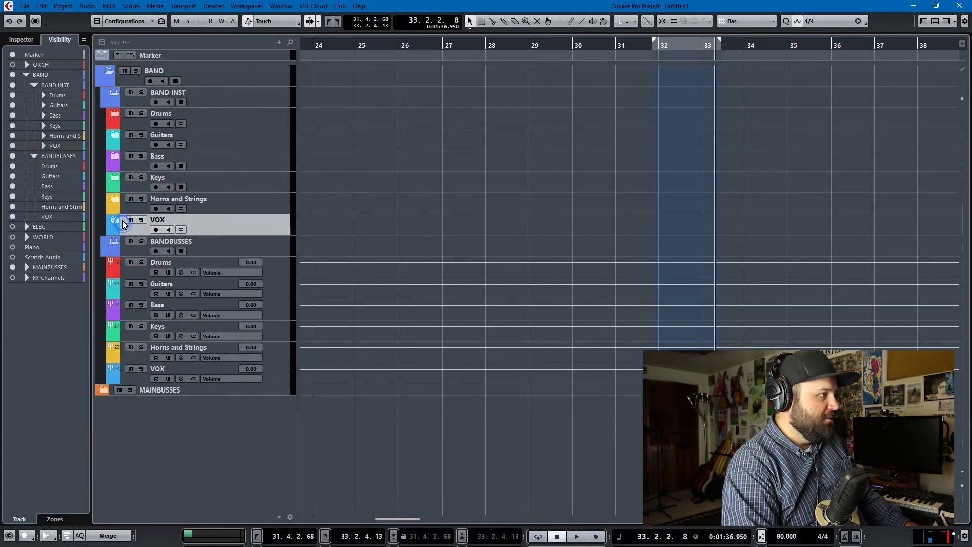
{"action": "left_click", "coordinate": [115, 96]}
{"action": "left_click", "coordinate": [112, 114]}
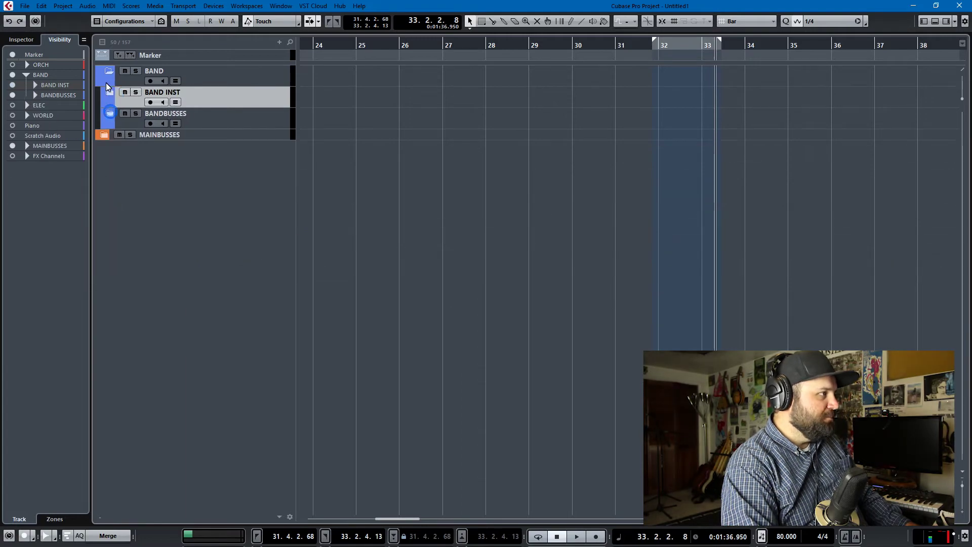
{"action": "left_click", "coordinate": [105, 72]}
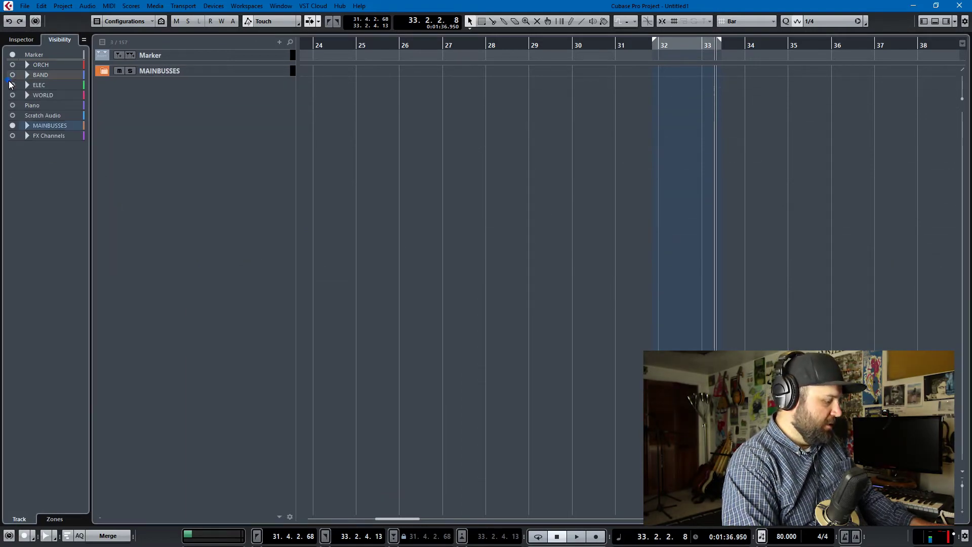
{"action": "key", "text": "F3"}
{"action": "key", "text": "F4"}
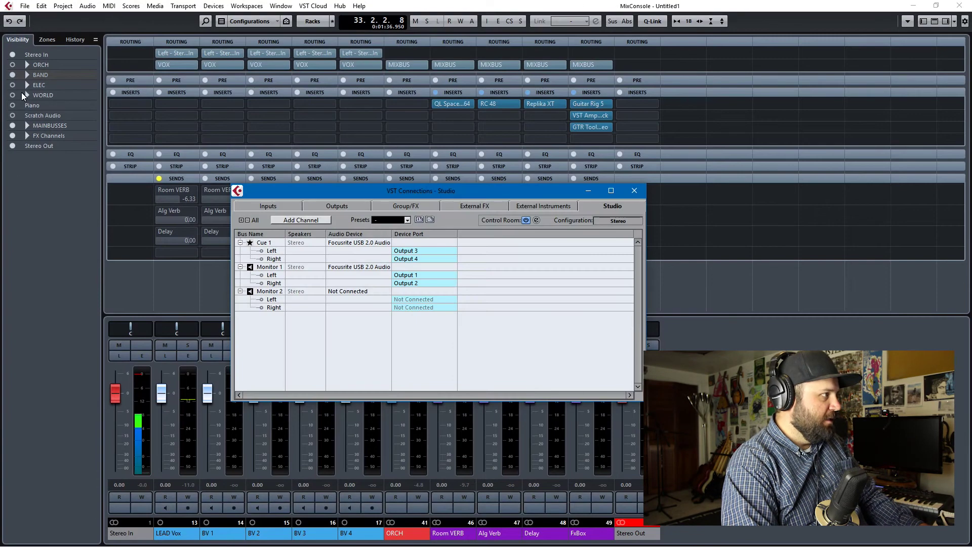
Hide the BAND and ORCH channels, show the ELEC channels, and return to the project window
{"action": "left_click", "coordinate": [638, 199]}
{"action": "left_click", "coordinate": [12, 75]}
{"action": "left_click", "coordinate": [12, 85]}
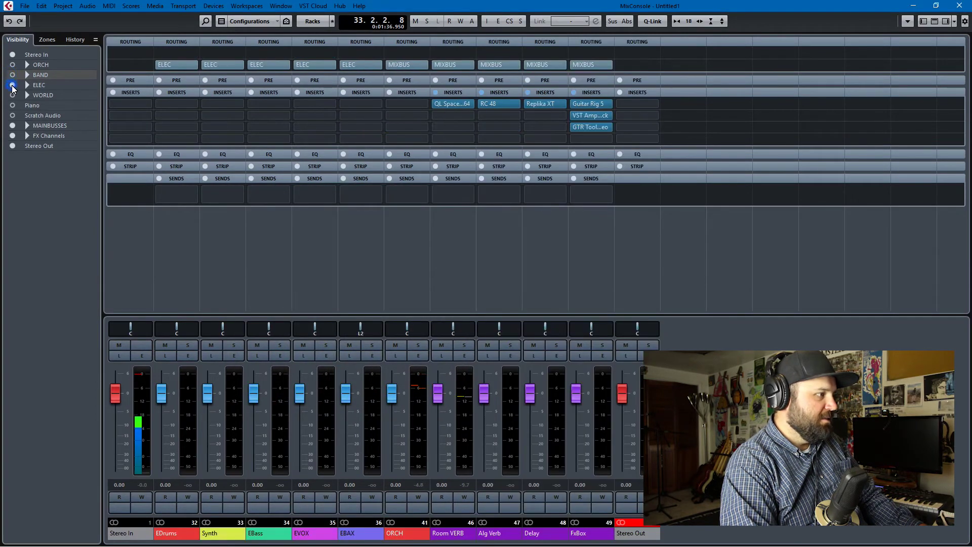
{"action": "left_click", "coordinate": [12, 127]}
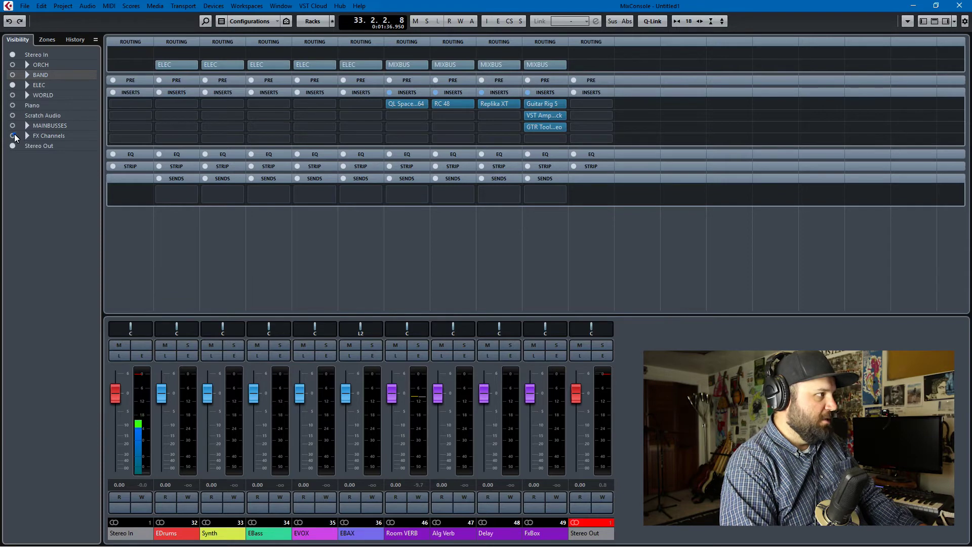
{"action": "key", "text": "F3"}
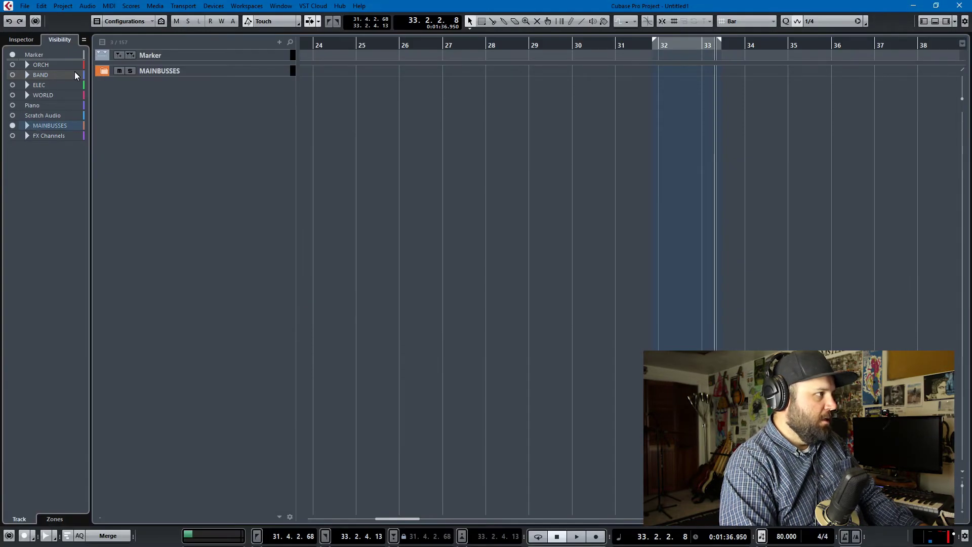
Show the ELEC folder and expand ELEC, ELECBUSSES, ELEC INST and Drum
{"action": "left_click", "coordinate": [12, 85]}
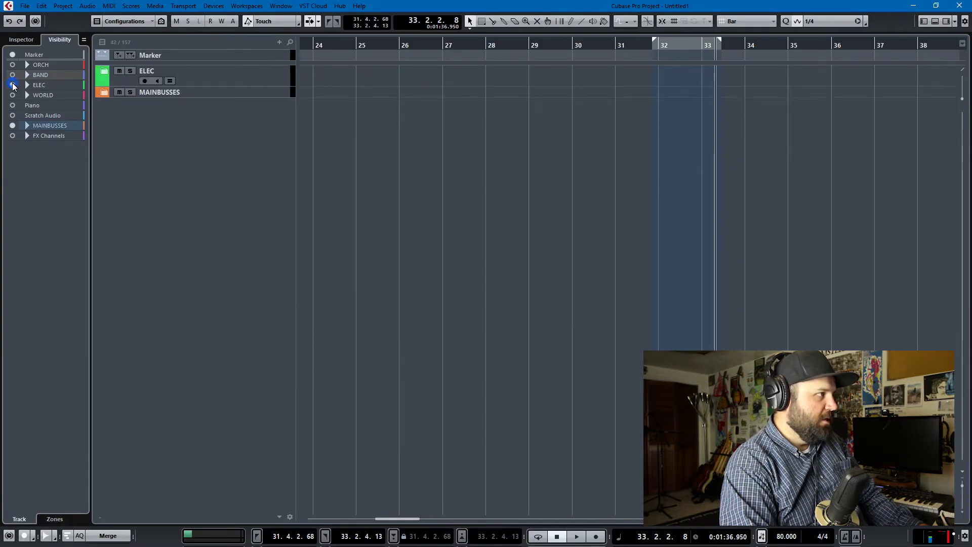
{"action": "left_click", "coordinate": [102, 76]}
{"action": "left_click", "coordinate": [108, 116]}
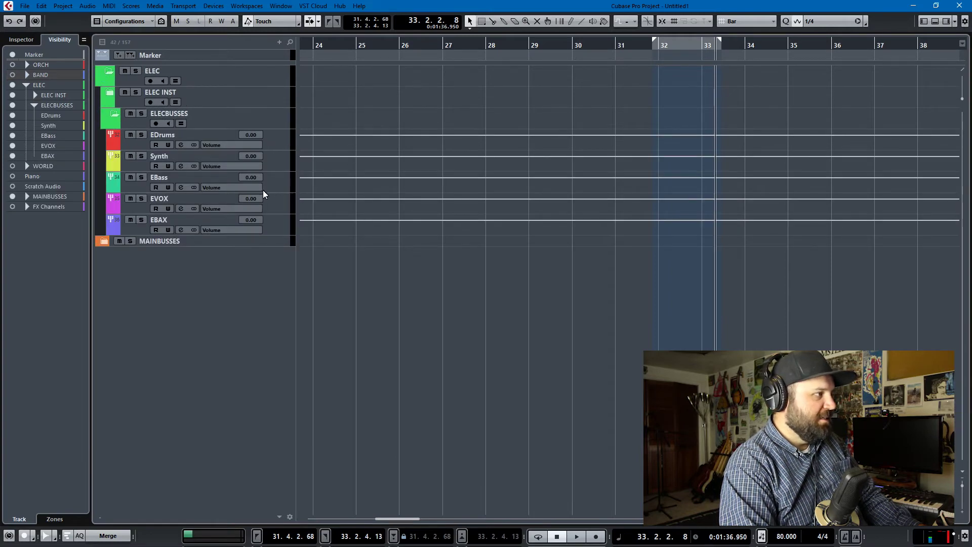
{"action": "left_click", "coordinate": [111, 93]}
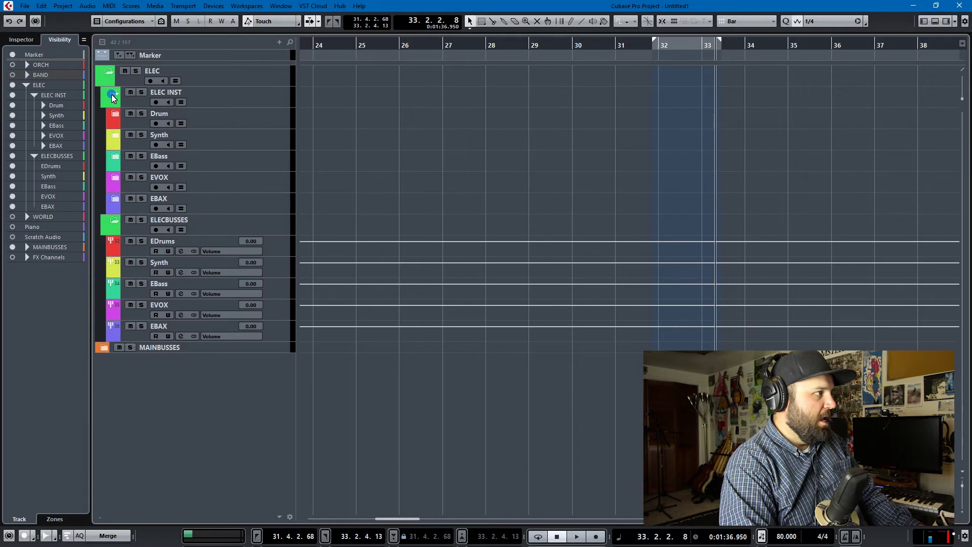
{"action": "left_click", "coordinate": [115, 115]}
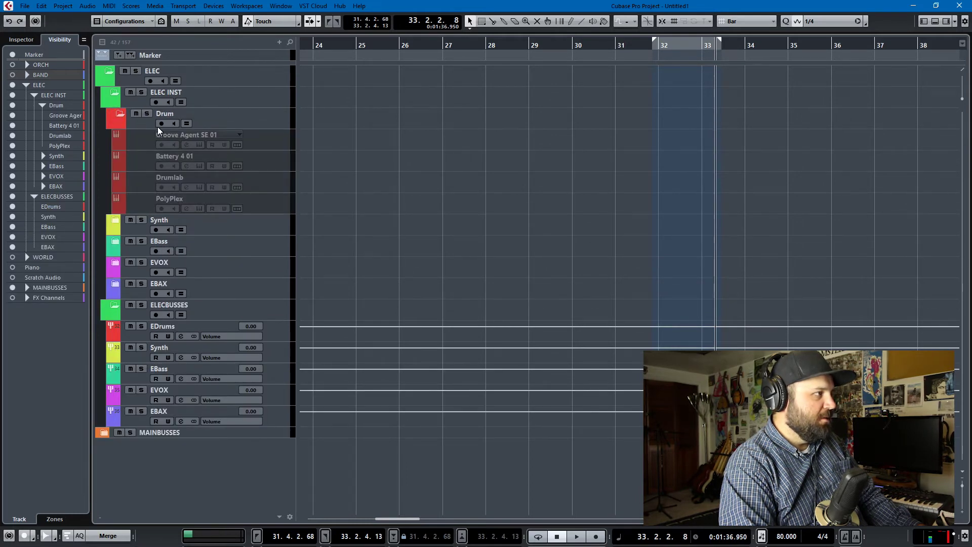
Play back the Groove Agent SE 01 drums, then select and arm the PolyPlex track
{"action": "left_click", "coordinate": [281, 147]}
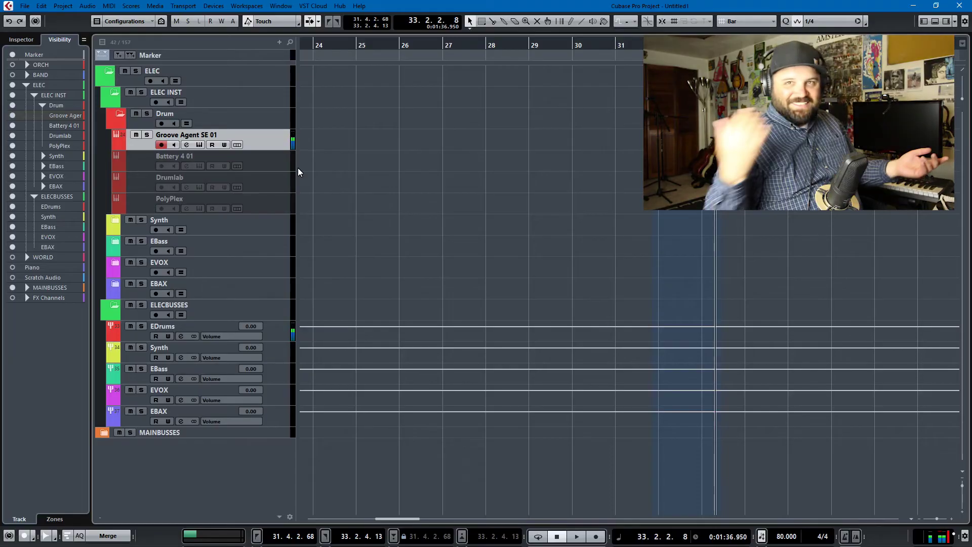
{"action": "key", "text": "space"}
{"action": "key", "text": "space"}
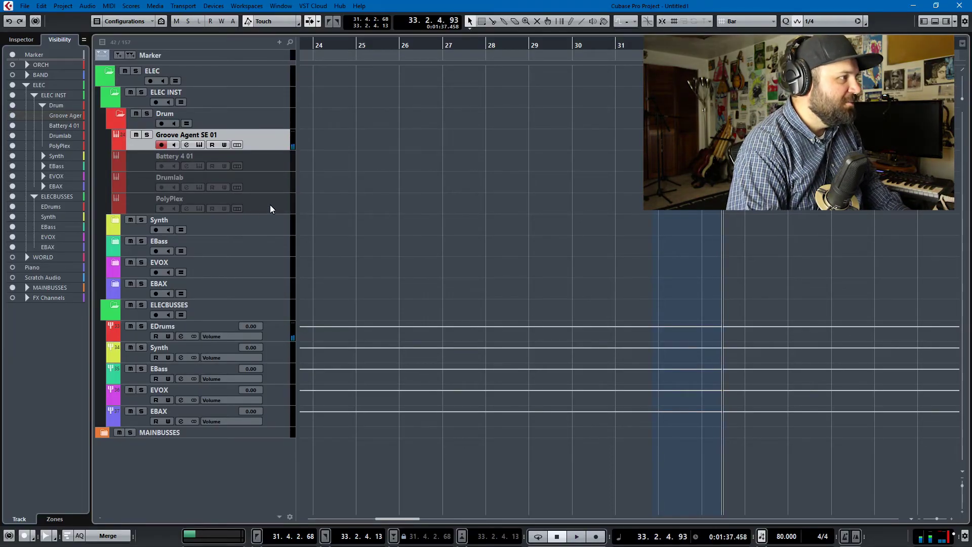
{"action": "left_click", "coordinate": [272, 205]}
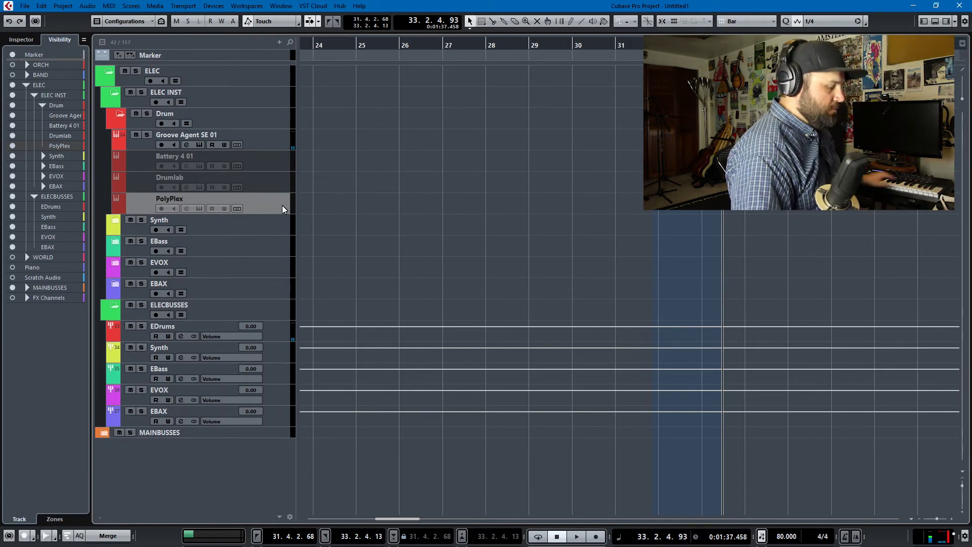
{"action": "left_click", "coordinate": [282, 205]}
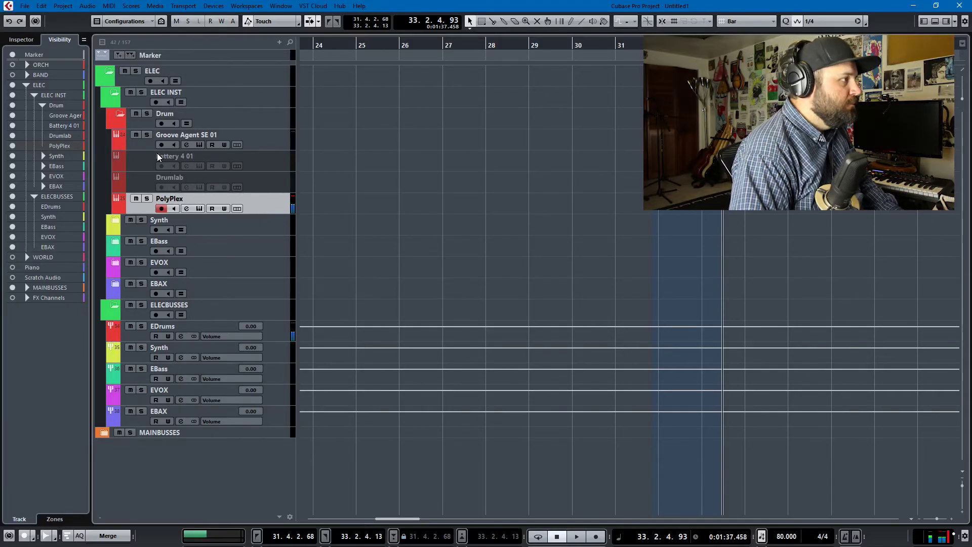
{"action": "key", "text": "space"}
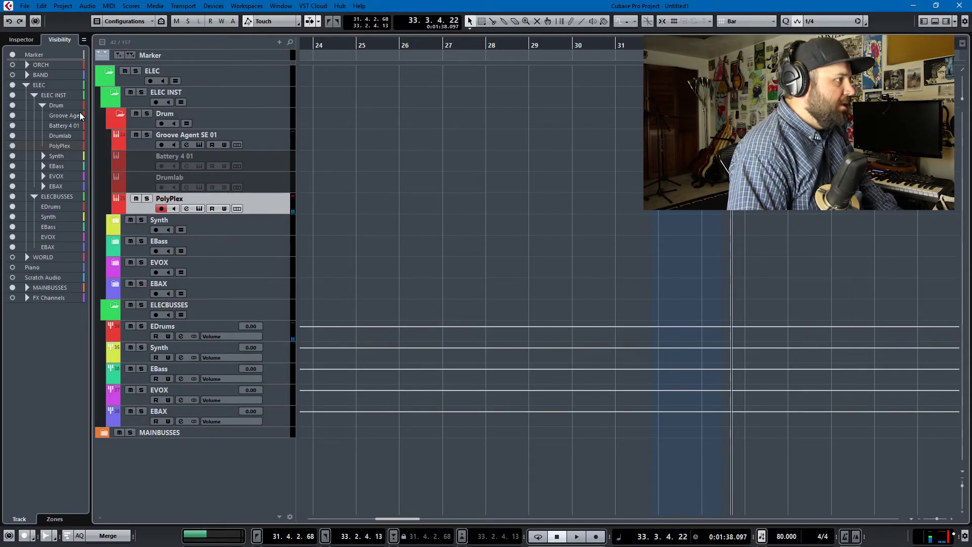
Collapse Drum, expand the Synth folder, and view the Monark instrument window
{"action": "left_click", "coordinate": [117, 116]}
{"action": "left_click", "coordinate": [115, 137]}
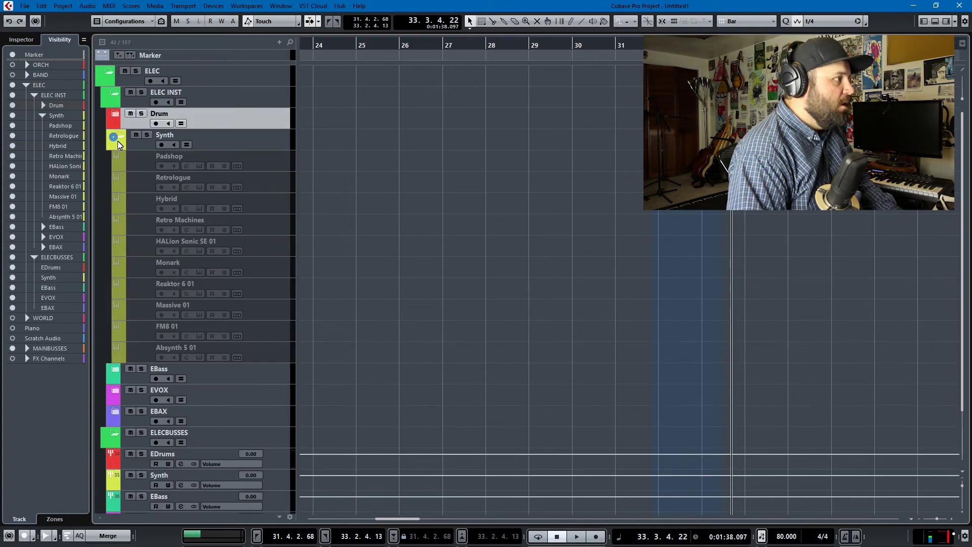
{"action": "left_click", "coordinate": [273, 276]}
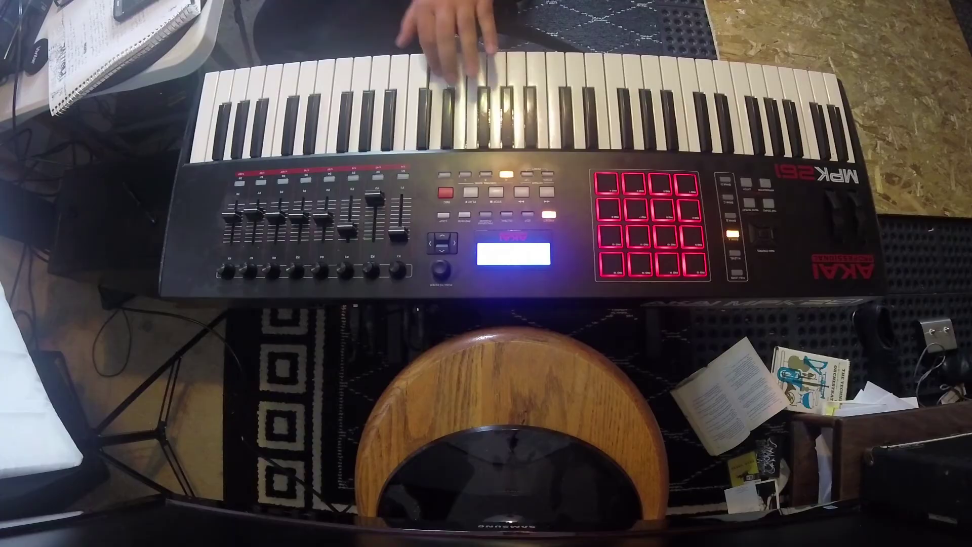
{"action": "left_click", "coordinate": [199, 272]}
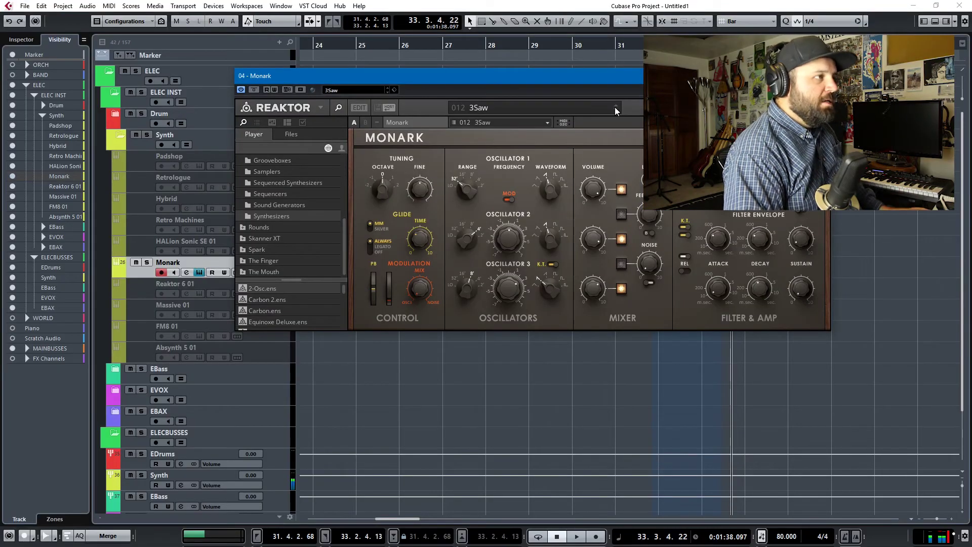
{"action": "key", "text": "Escape"}
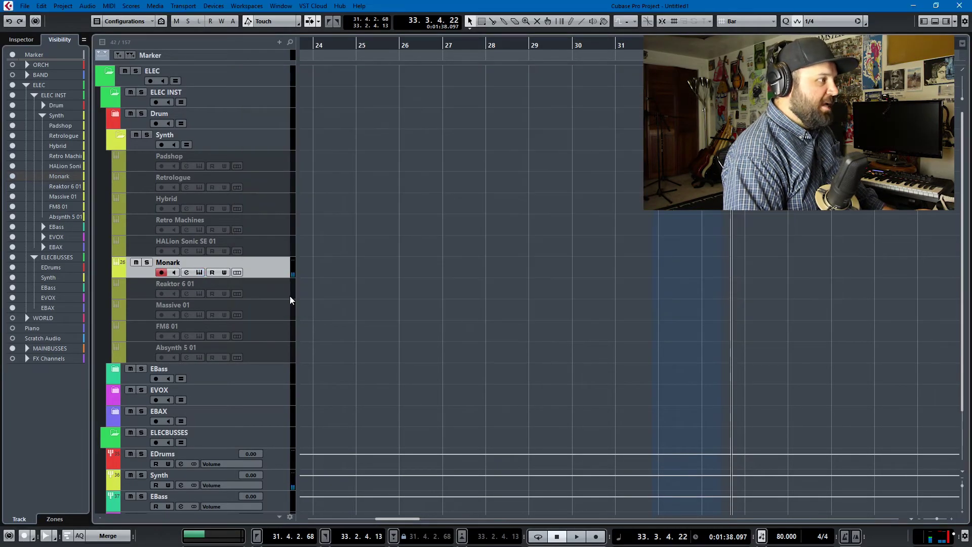
Duplicate Monark, load the Squarish preset on Monark (D), and hide Padshop and Retrologue
{"action": "right_click", "coordinate": [261, 272]}
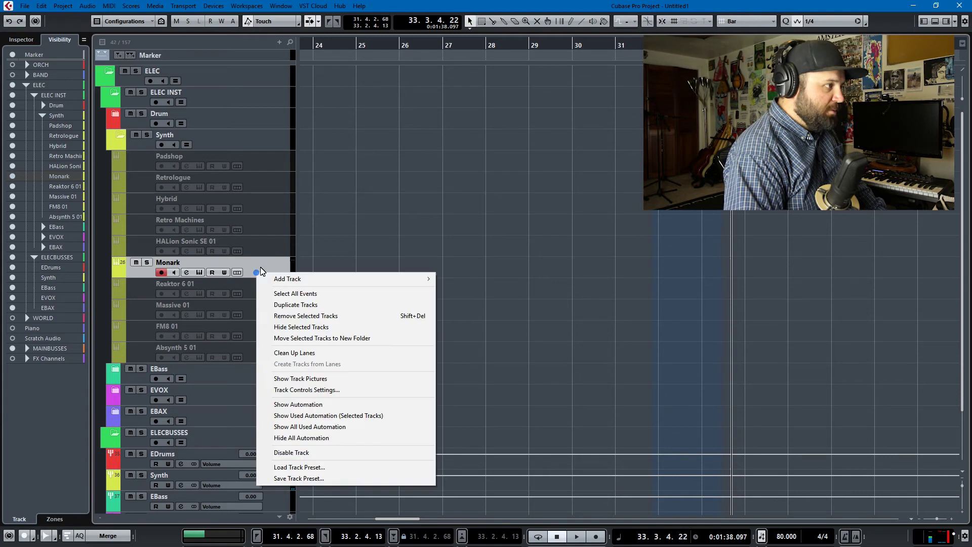
{"action": "left_click", "coordinate": [303, 304]}
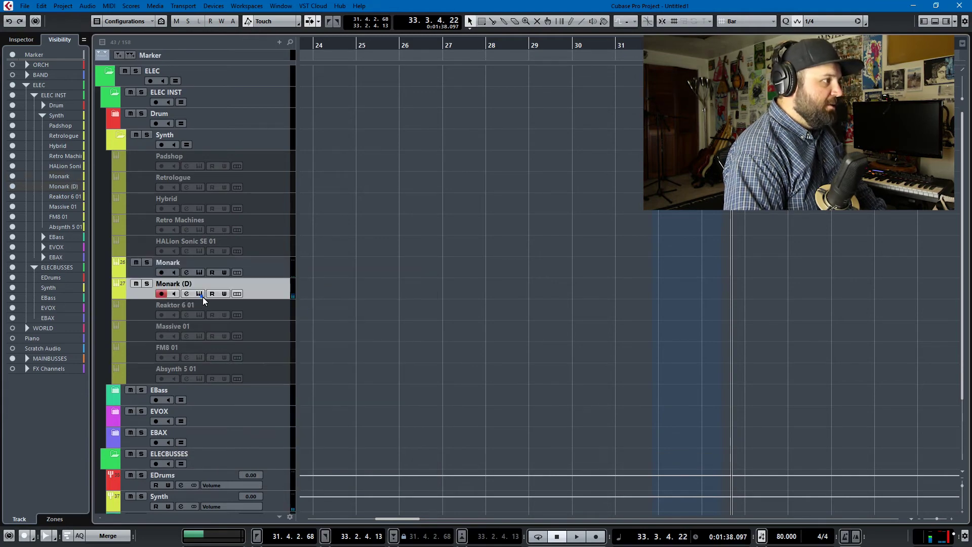
{"action": "left_click", "coordinate": [202, 295]}
{"action": "left_click", "coordinate": [508, 181]}
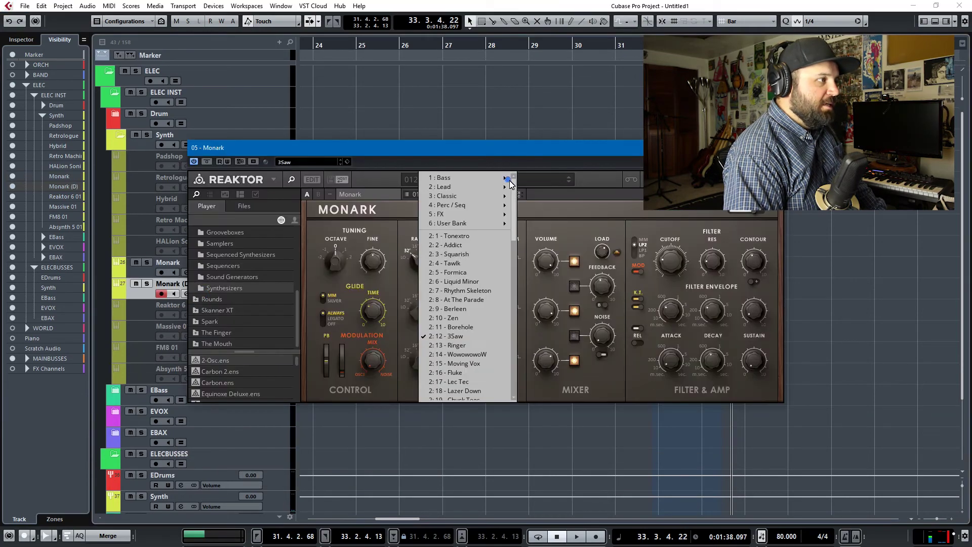
{"action": "left_click", "coordinate": [465, 263]}
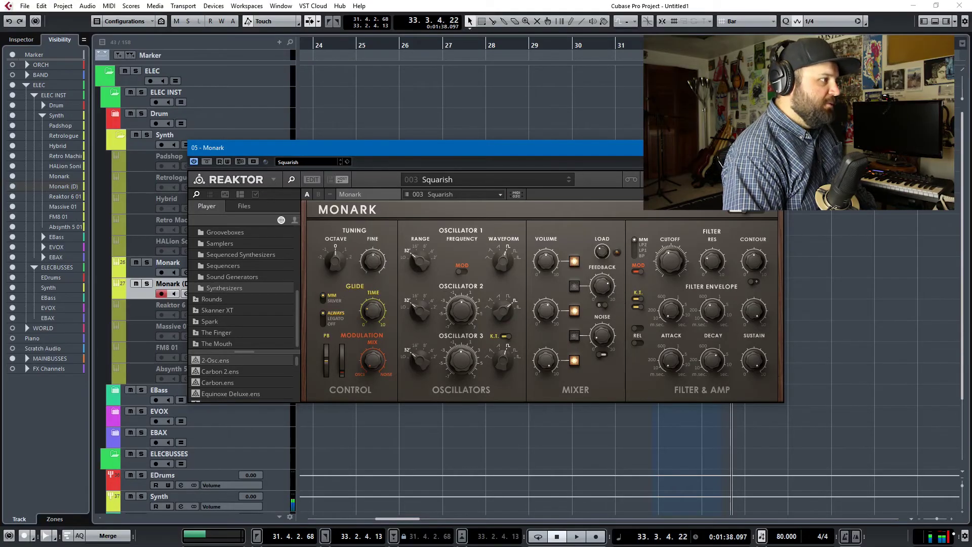
{"action": "key", "text": "Escape"}
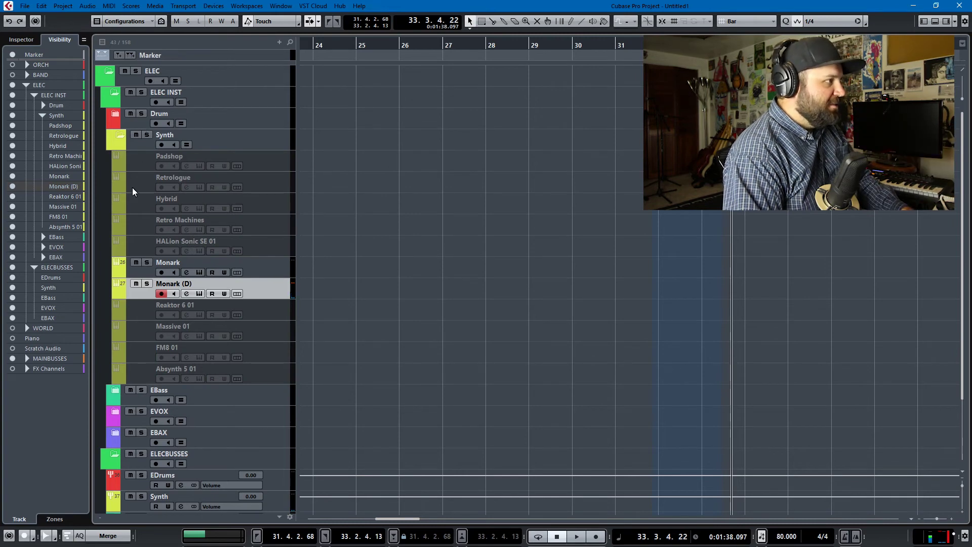
{"action": "left_click_drag", "start_coordinate": [14, 127], "coordinate": [13, 136]}
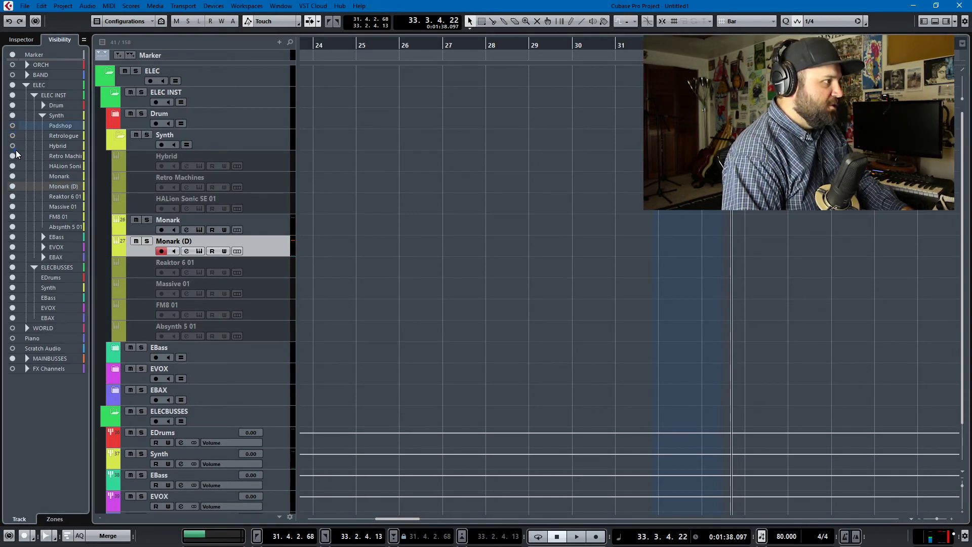
Restore the four hidden synth tracks' visibility and collapse the Synth folder
{"action": "left_click", "coordinate": [12, 155]}
{"action": "left_click_drag", "start_coordinate": [14, 156], "coordinate": [12, 126]}
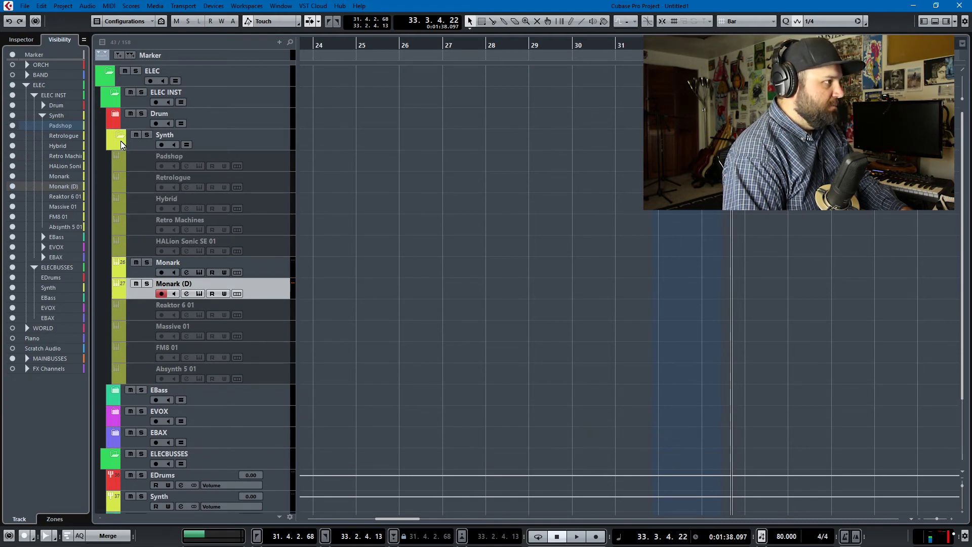
{"action": "left_click", "coordinate": [119, 137]}
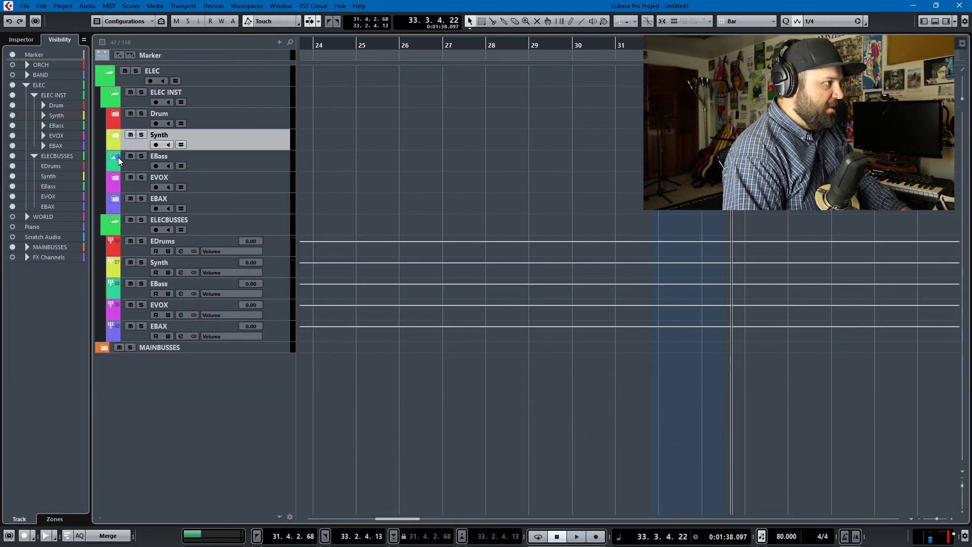
Expand and collapse the EBass, EVOX and EBAX folders, then hide the ELEC folder
{"action": "left_click", "coordinate": [120, 161]}
{"action": "left_click", "coordinate": [113, 265]}
{"action": "left_click", "coordinate": [115, 328]}
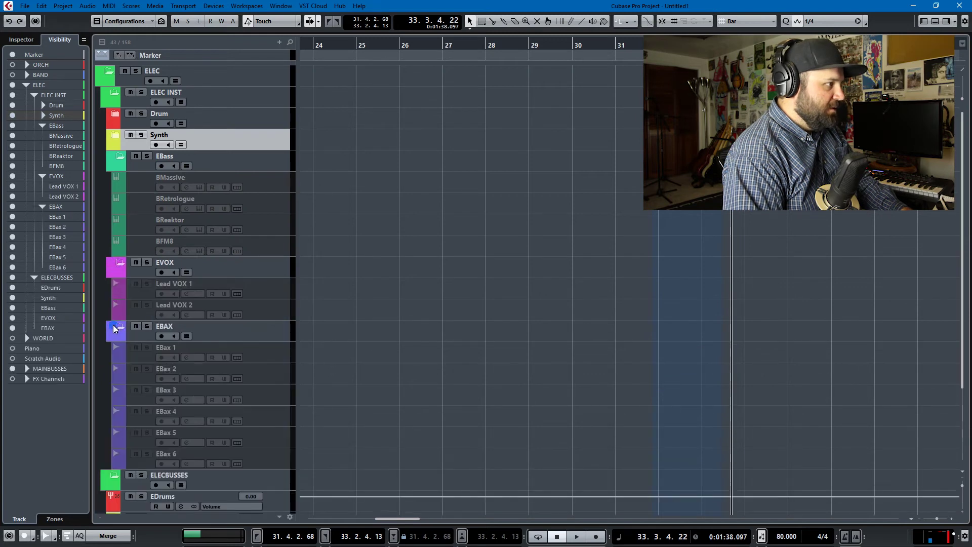
{"action": "left_click", "coordinate": [118, 263]}
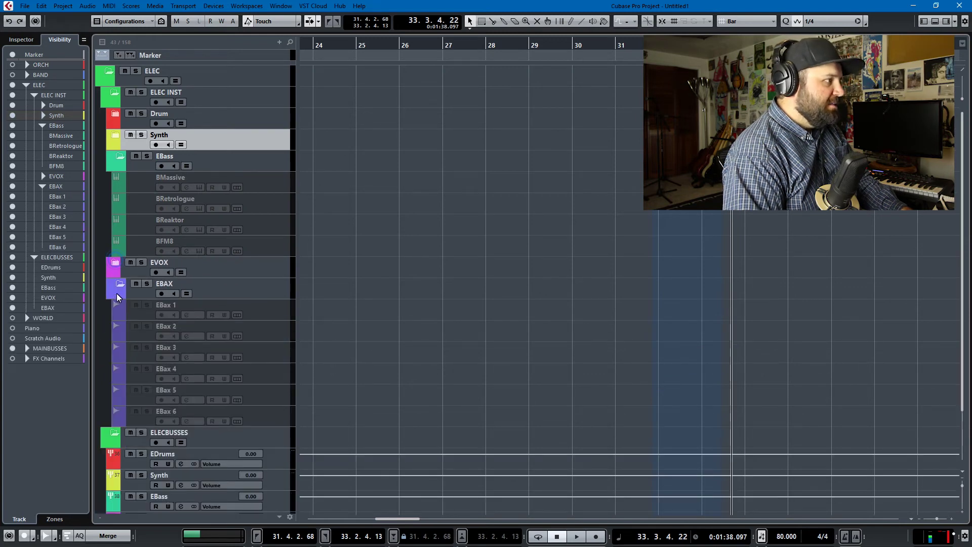
{"action": "left_click", "coordinate": [118, 282]}
{"action": "left_click", "coordinate": [121, 157]}
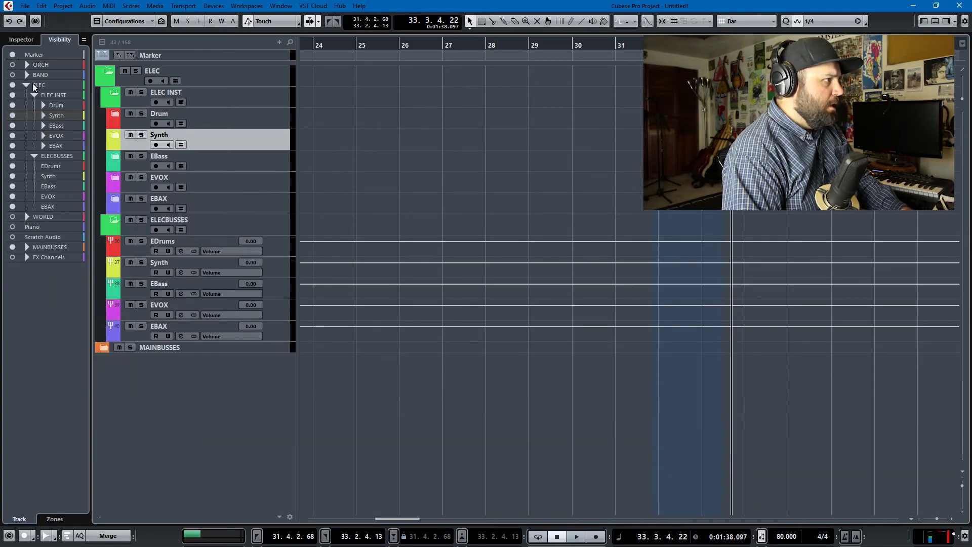
{"action": "left_click", "coordinate": [13, 85]}
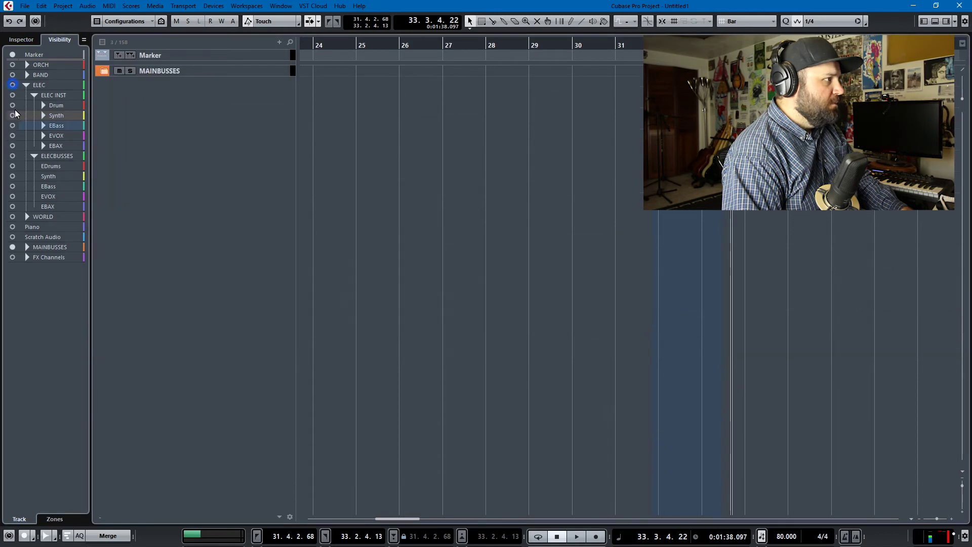
Show WORLD, expand WORLD, WORLD TRACKS and WINST, and select the Gypsy track
{"action": "left_click", "coordinate": [13, 217]}
{"action": "left_click", "coordinate": [103, 75]}
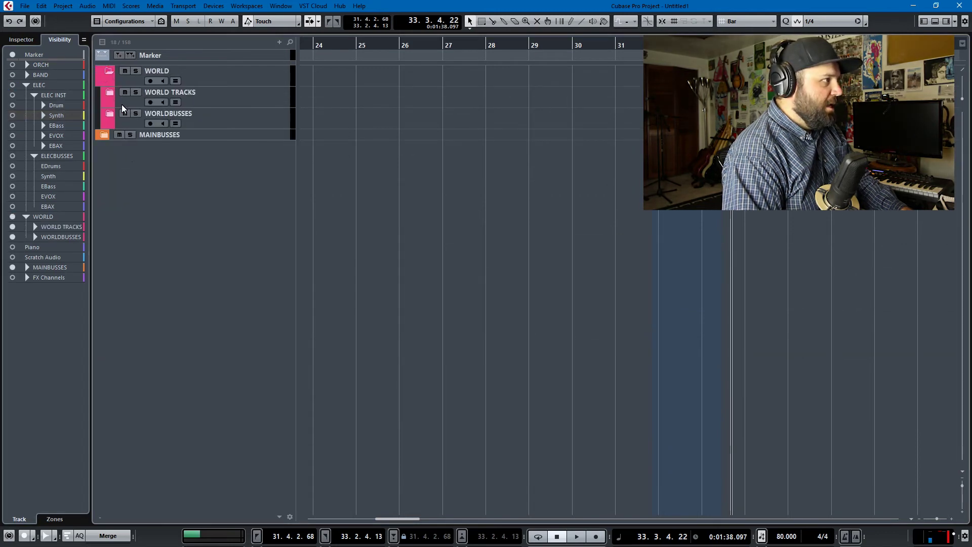
{"action": "left_click", "coordinate": [109, 94]}
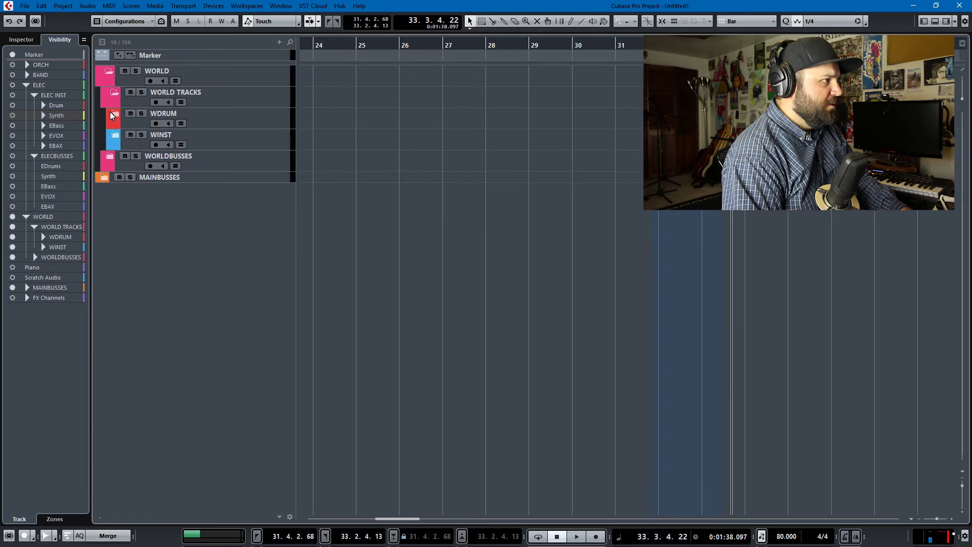
{"action": "left_click", "coordinate": [115, 136]}
{"action": "left_click", "coordinate": [271, 207]}
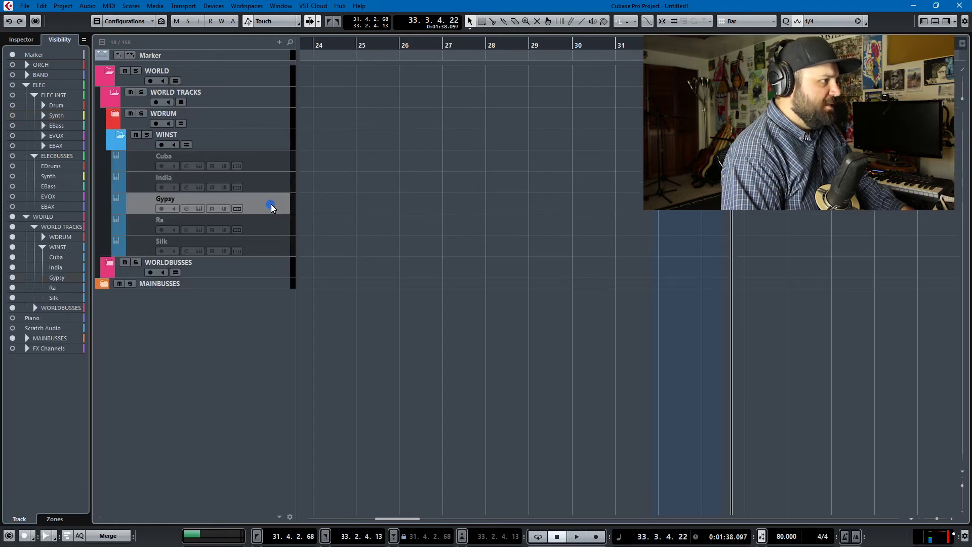